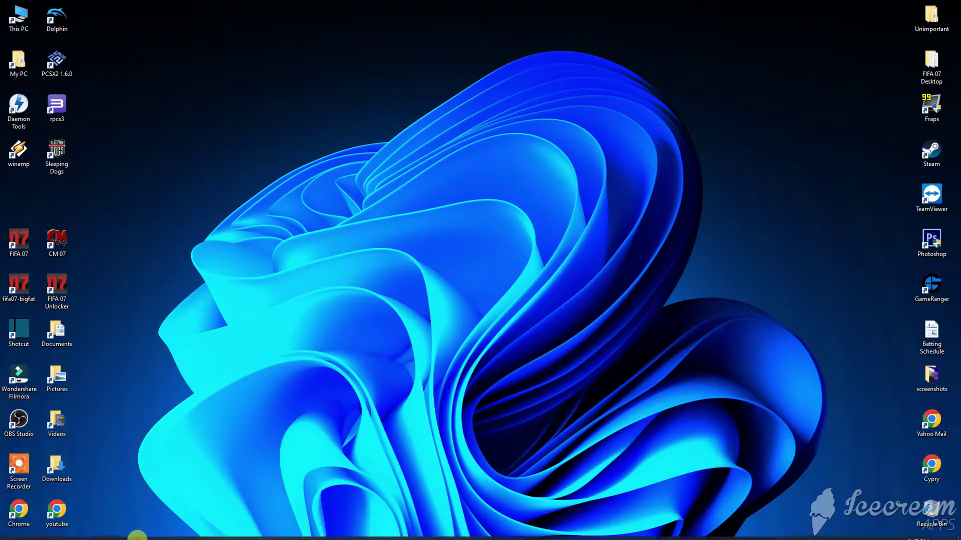
Browse to Games\FIFA 07 2021 Patch 2022 Version, select its WinRAR archive, and minimize Explorer
click(61, 532)
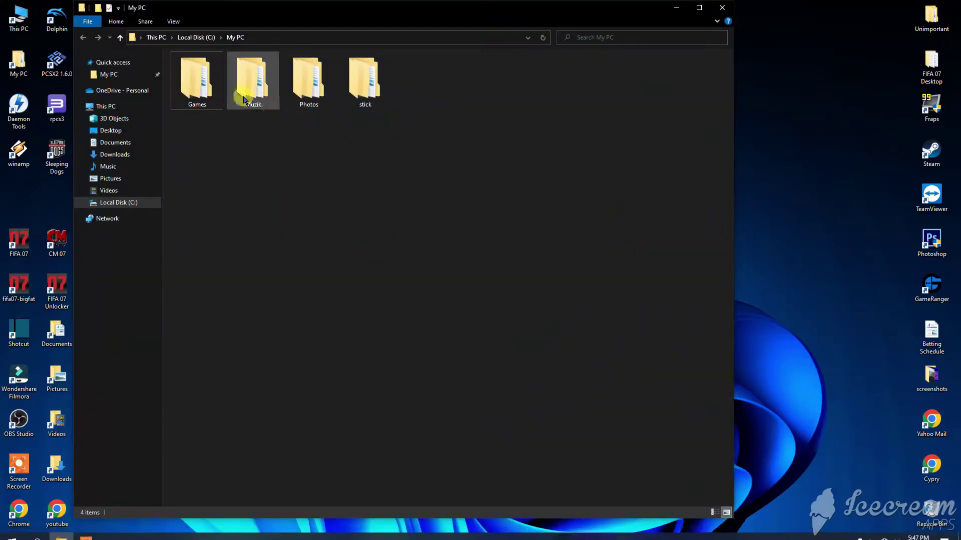
double_click(195, 80)
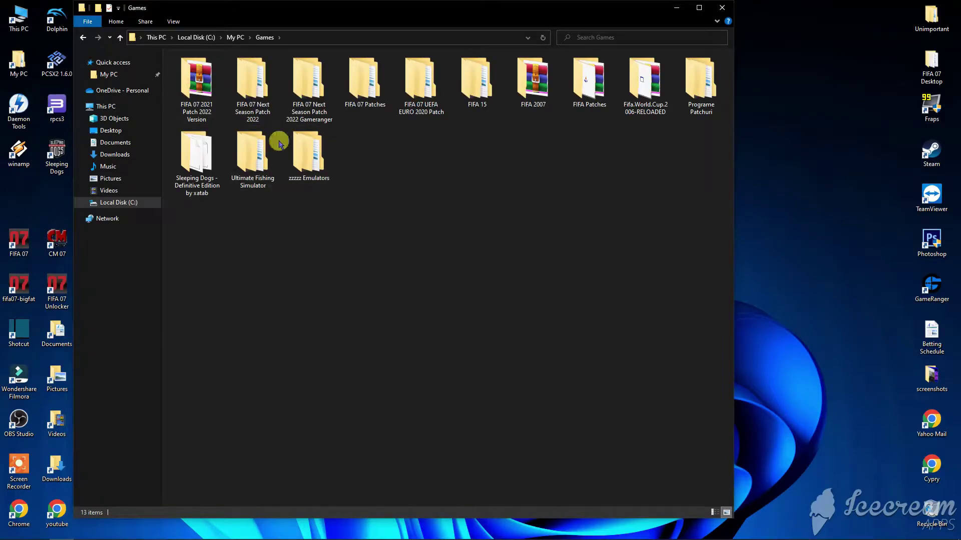
double_click(196, 83)
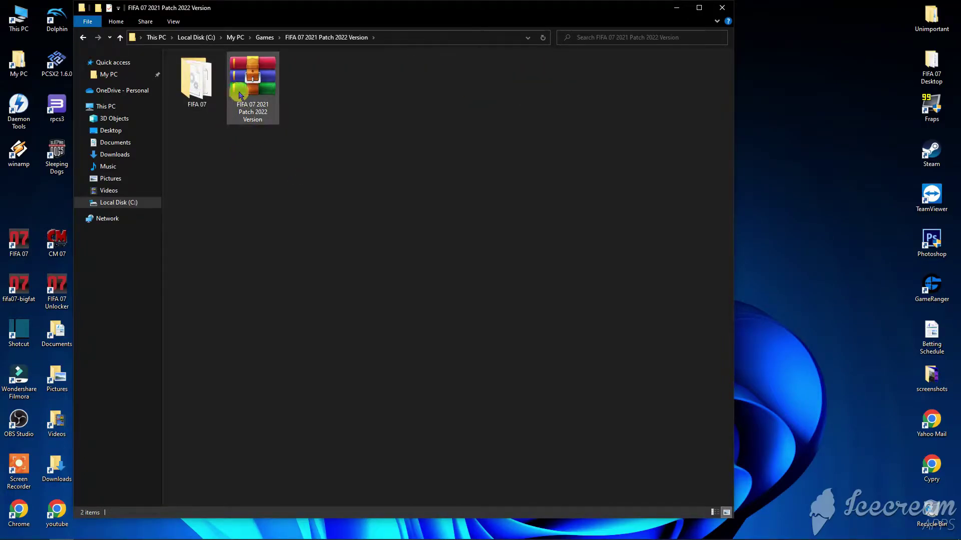
click(258, 109)
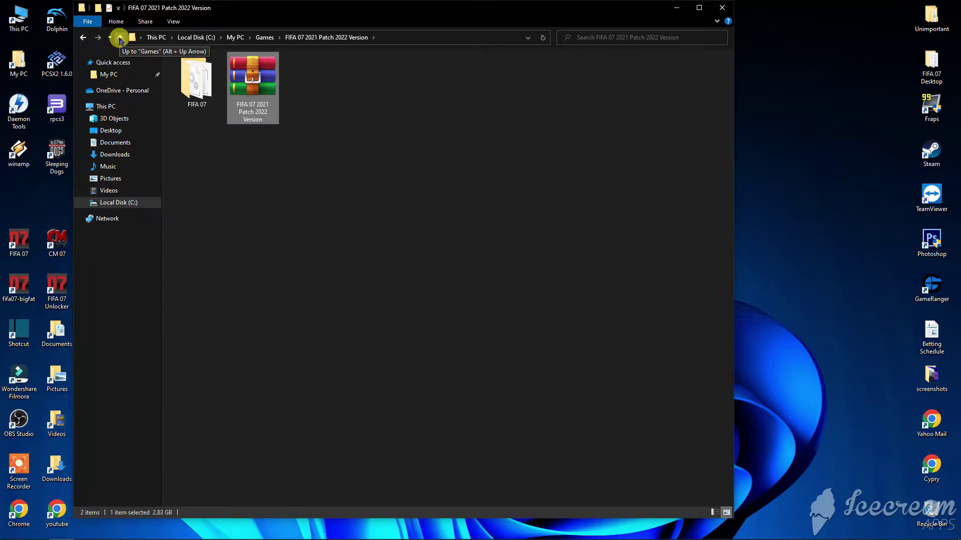
click(675, 8)
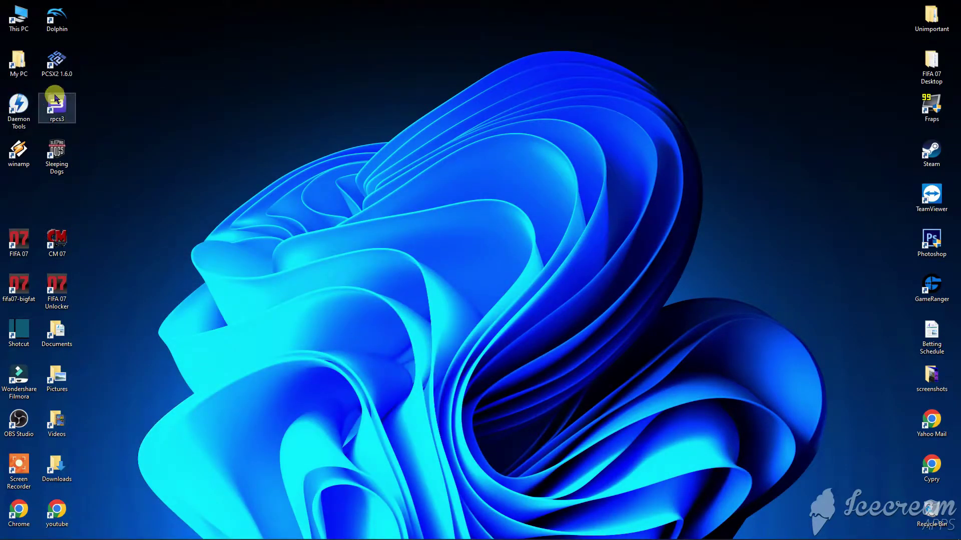
Launch DAEMON Tools Lite and remove both Shaolin image entries from its recent and catalog lists
double_click(27, 103)
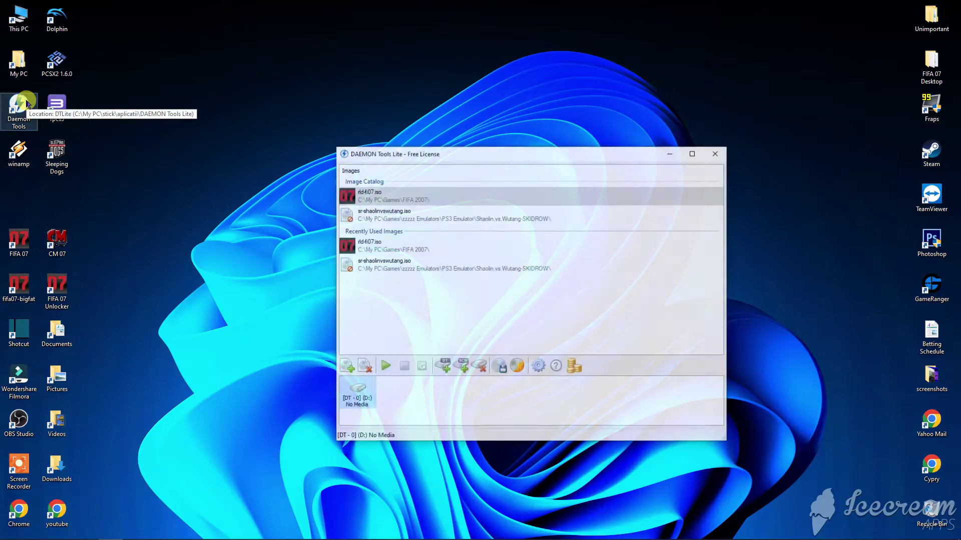
right_click(382, 270)
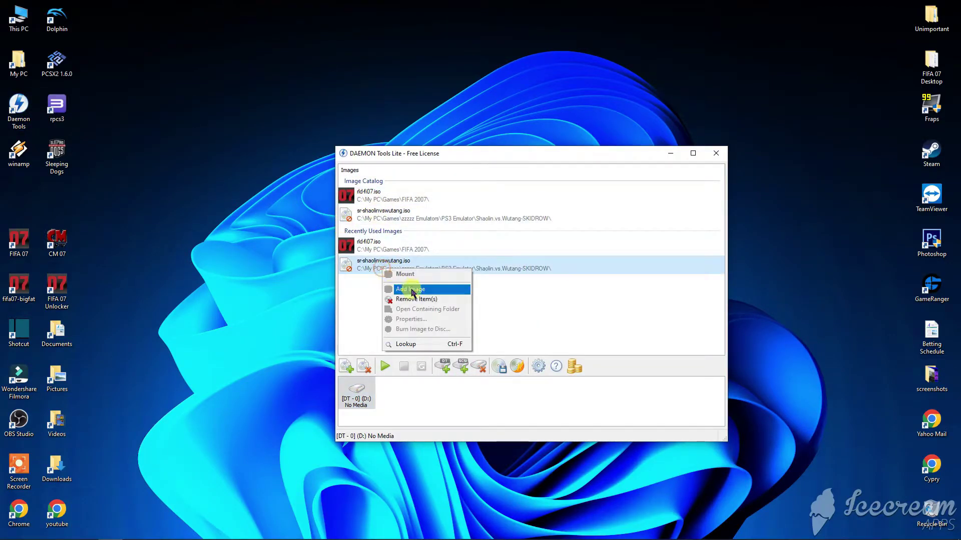
click(409, 301)
click(549, 321)
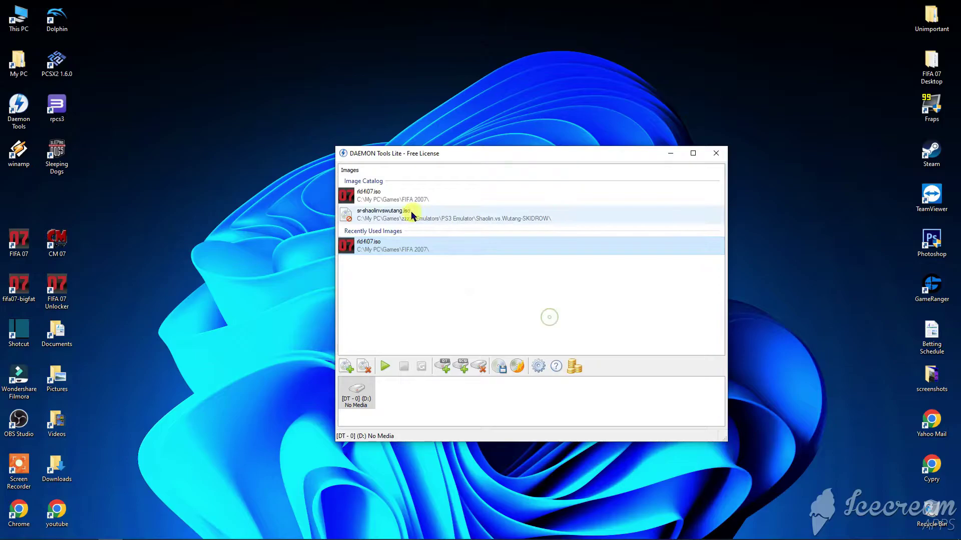
right_click(403, 214)
click(414, 245)
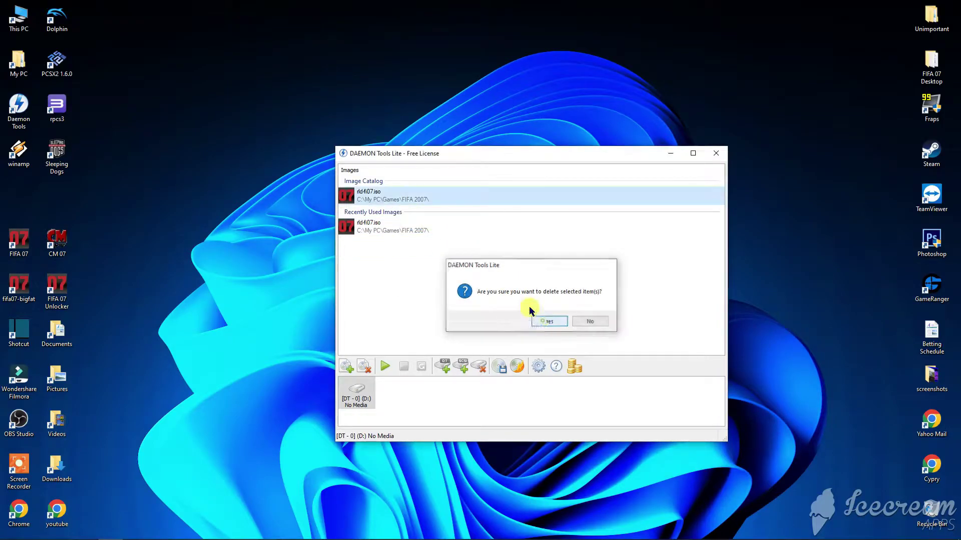
click(547, 321)
Mount the FIFA 07 rld-fi07.iso image as drive D: and close DAEMON Tools
right_click(366, 196)
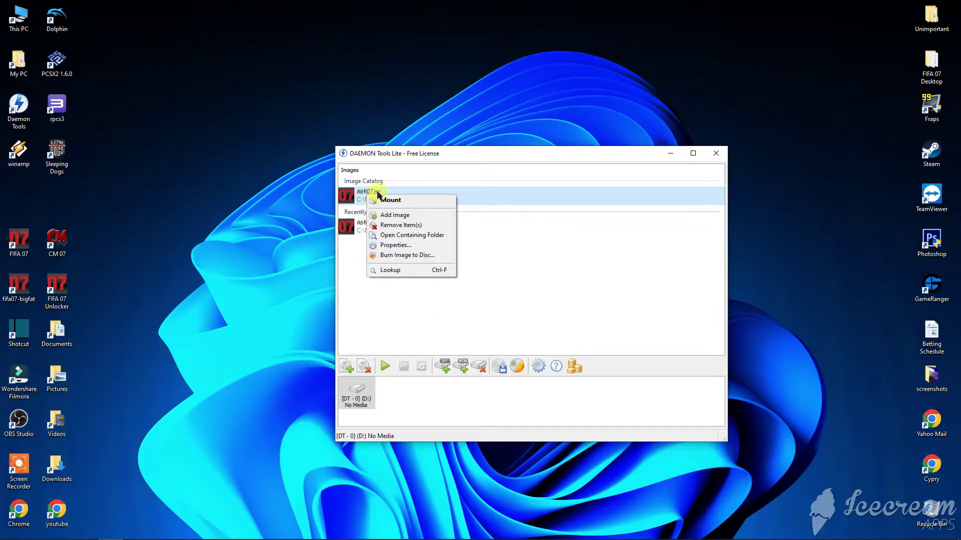
click(389, 200)
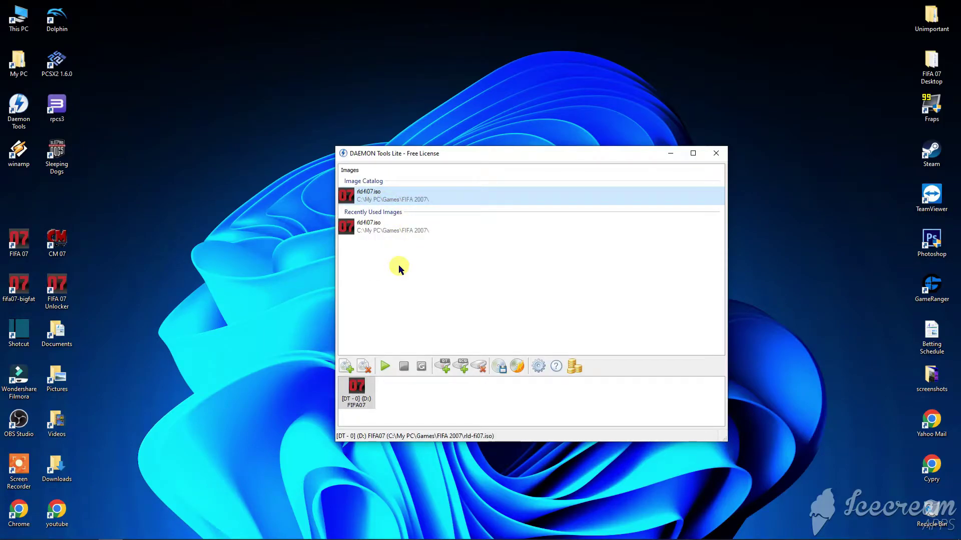
click(715, 154)
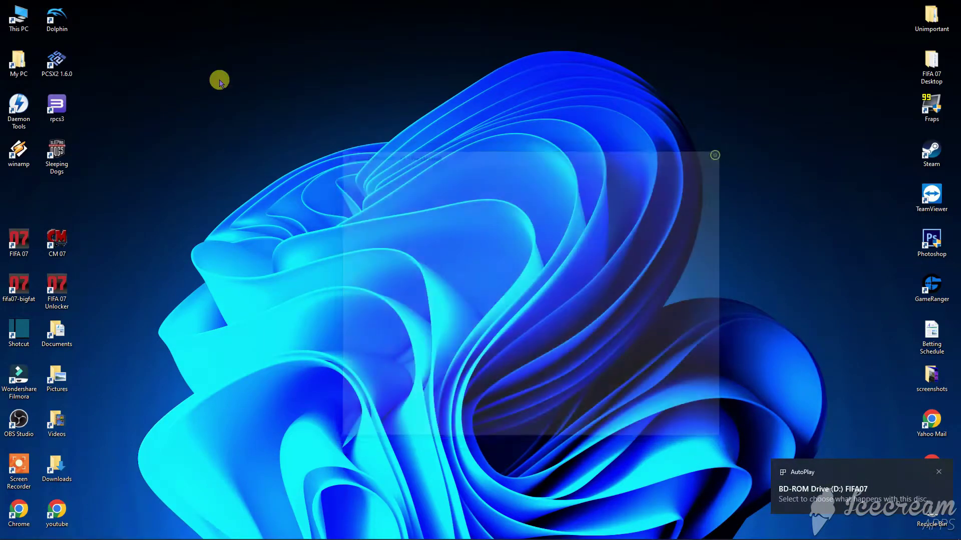
Open This PC and select the FIFA07 D: drive to start its setup, then open the drive
double_click(19, 18)
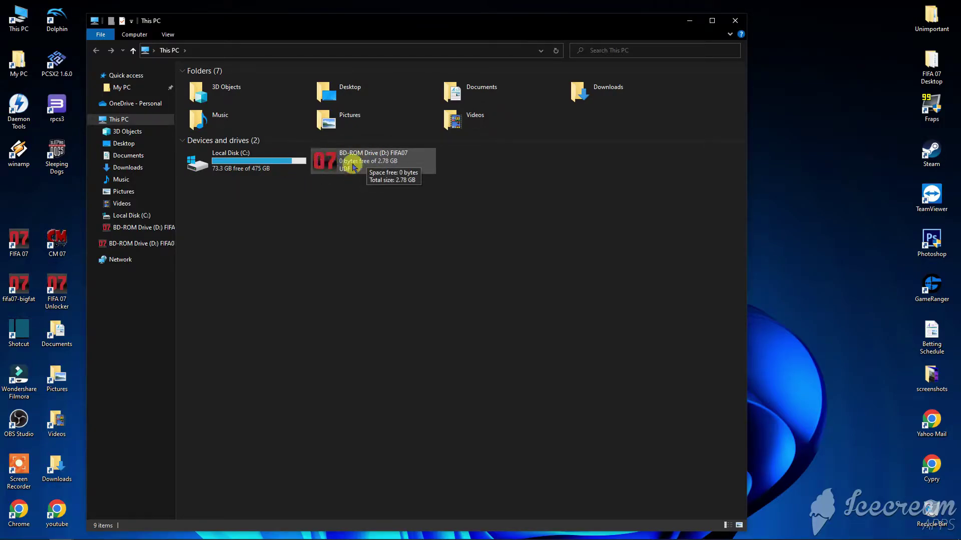
click(334, 161)
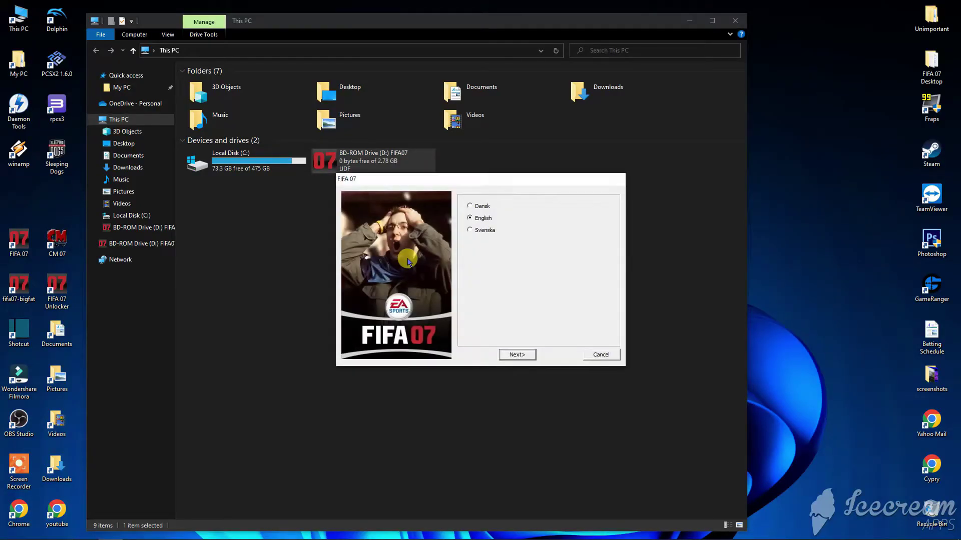
right_click(358, 164)
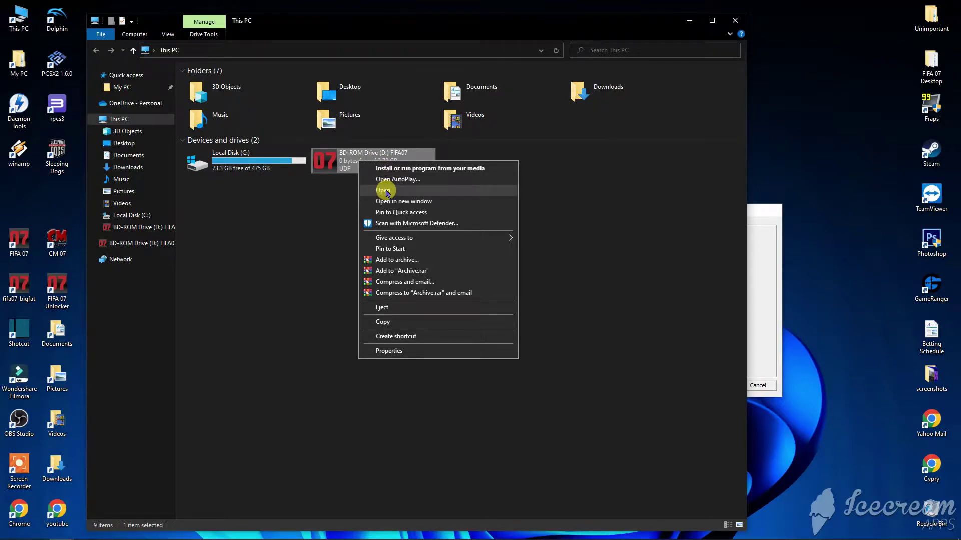
click(383, 191)
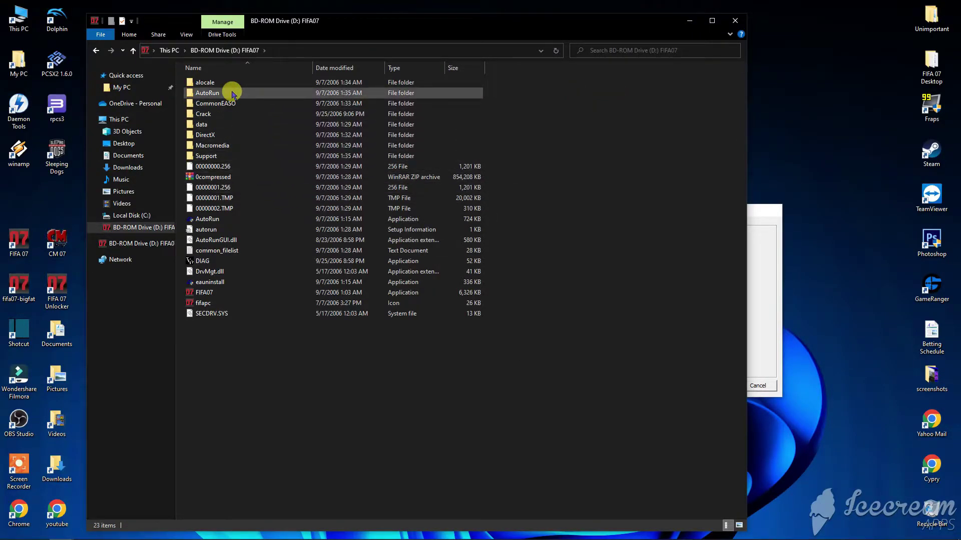
Return to This PC and reopen the FIFA07 drive to browse the disc's files
click(132, 51)
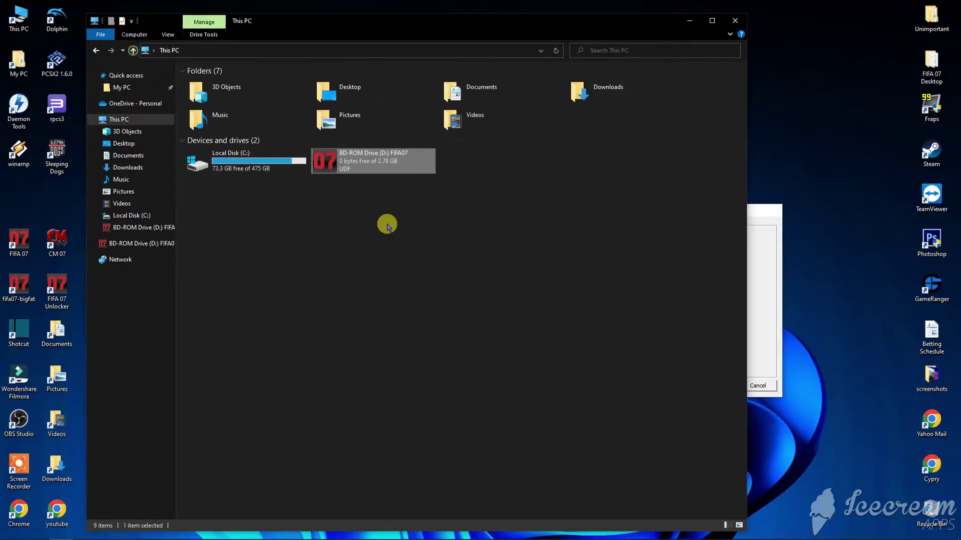
right_click(351, 163)
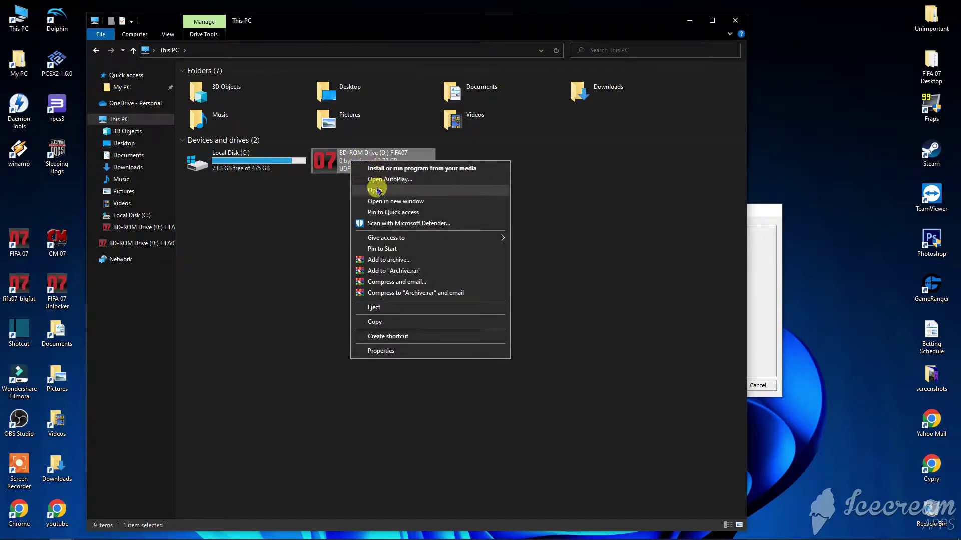
click(326, 212)
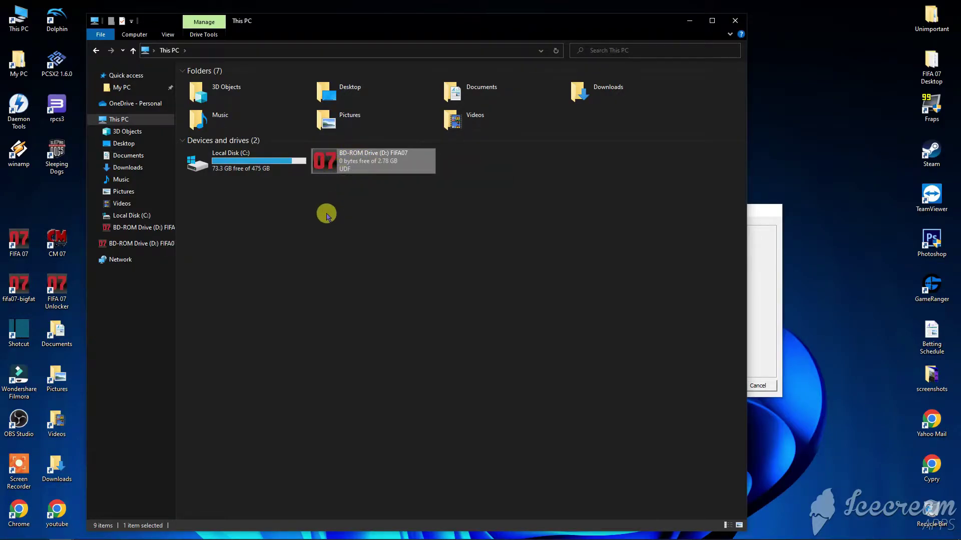
right_click(333, 165)
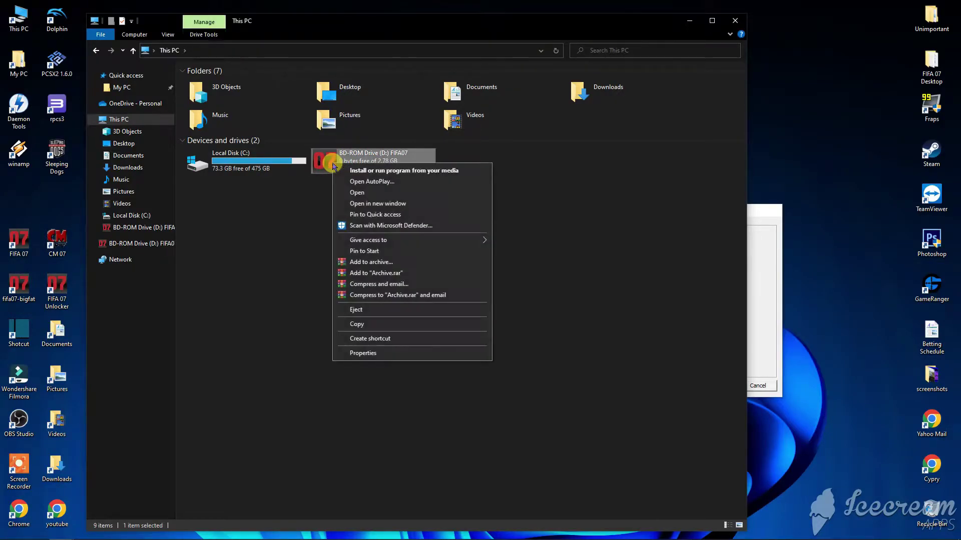
click(354, 186)
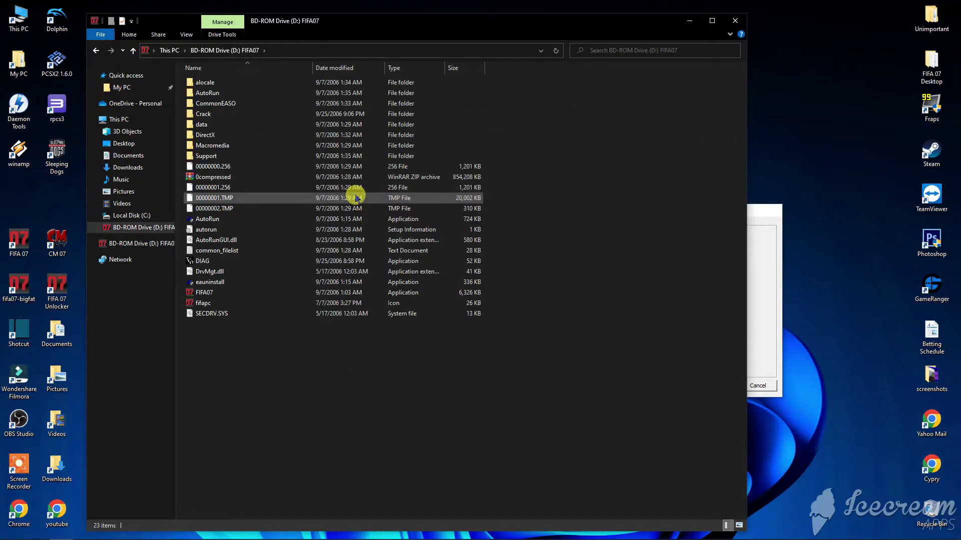
Run the rld-f07k keygen from the disc's Crack folder, highlight the generated serial key, and exit
double_click(205, 114)
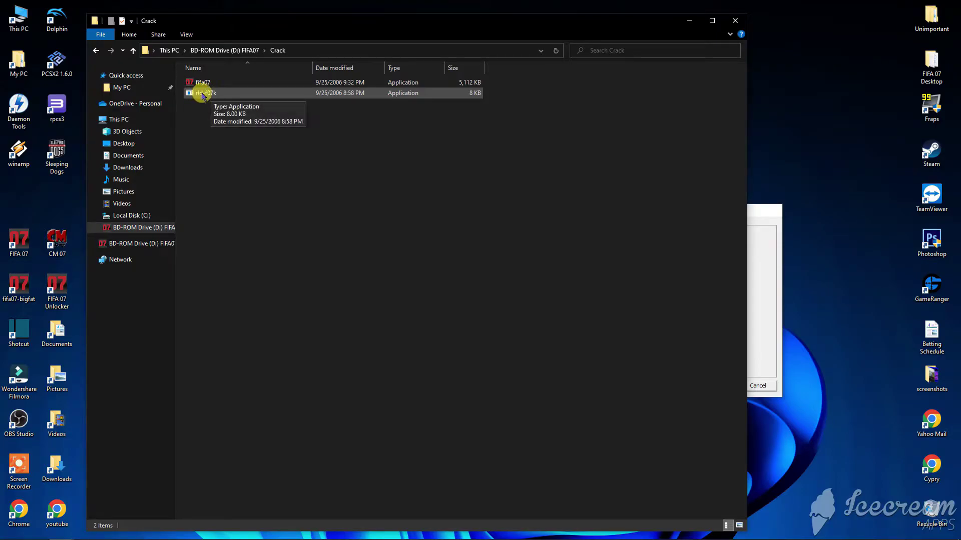
double_click(203, 95)
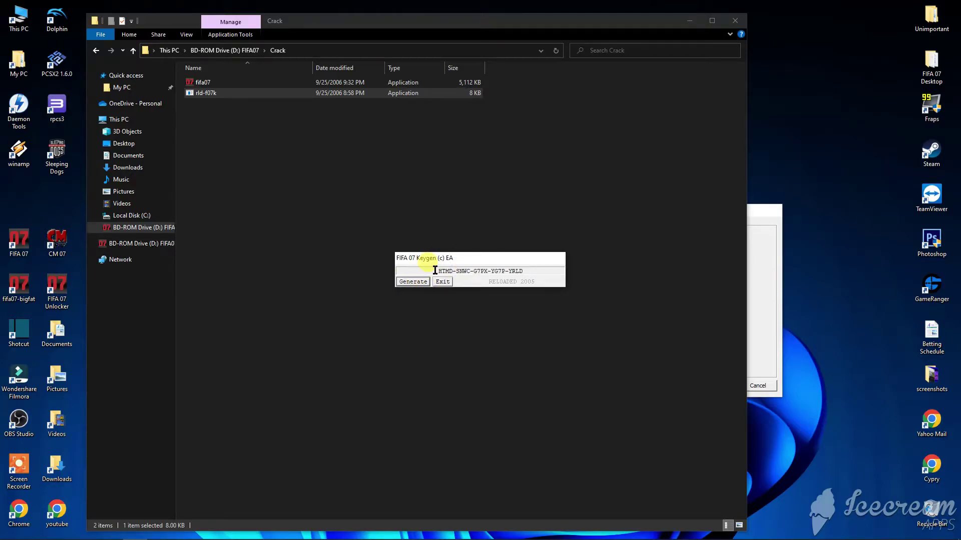
drag(435, 271, 524, 264)
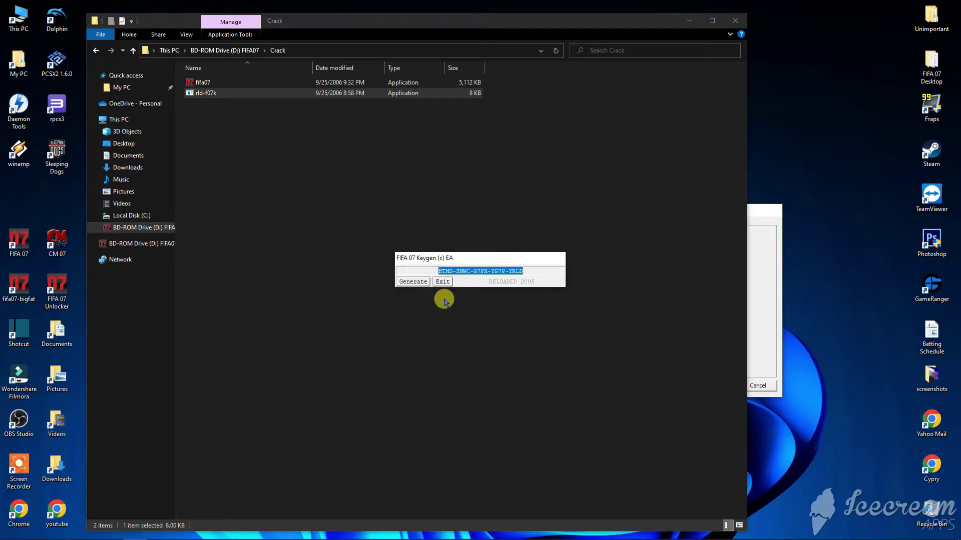
click(443, 281)
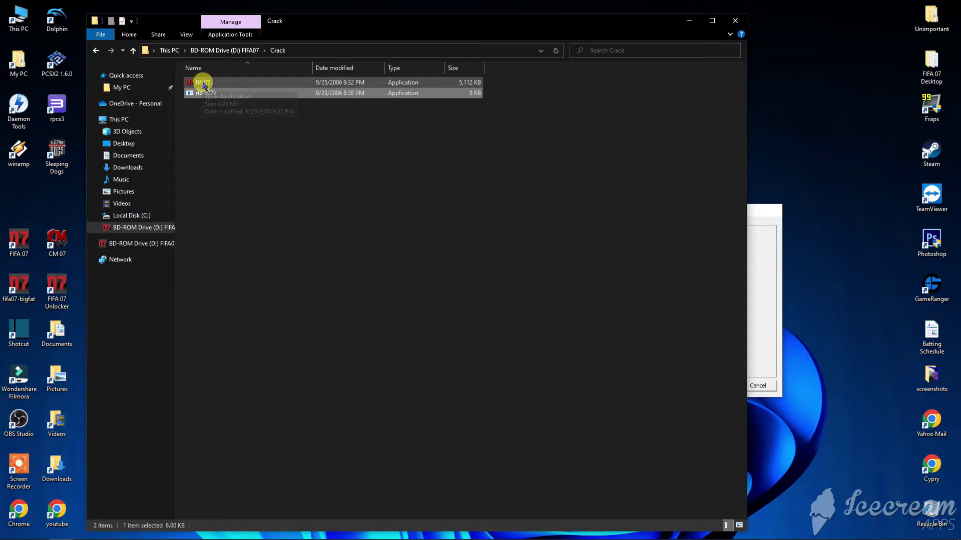
Bring up FIFA 07 Setup and continue with English as the install language
click(690, 23)
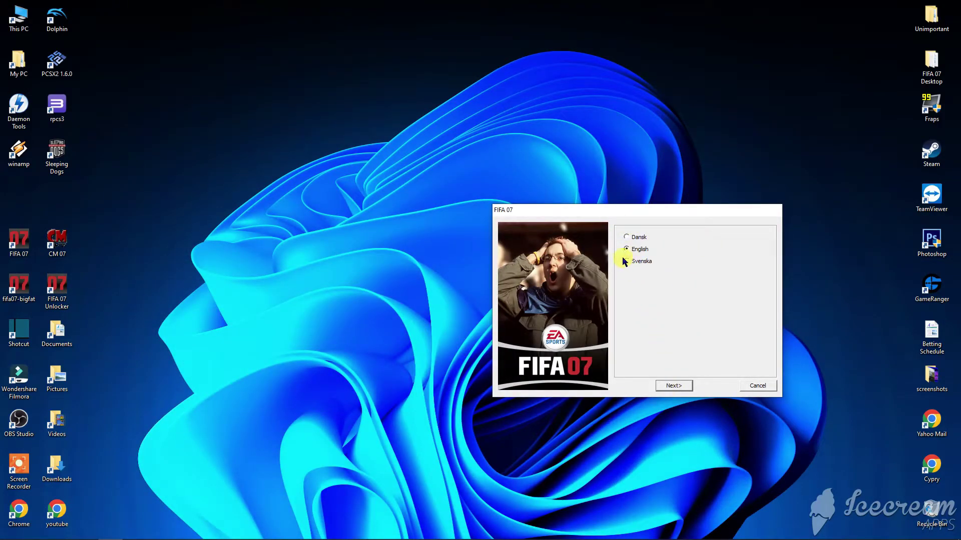
click(674, 386)
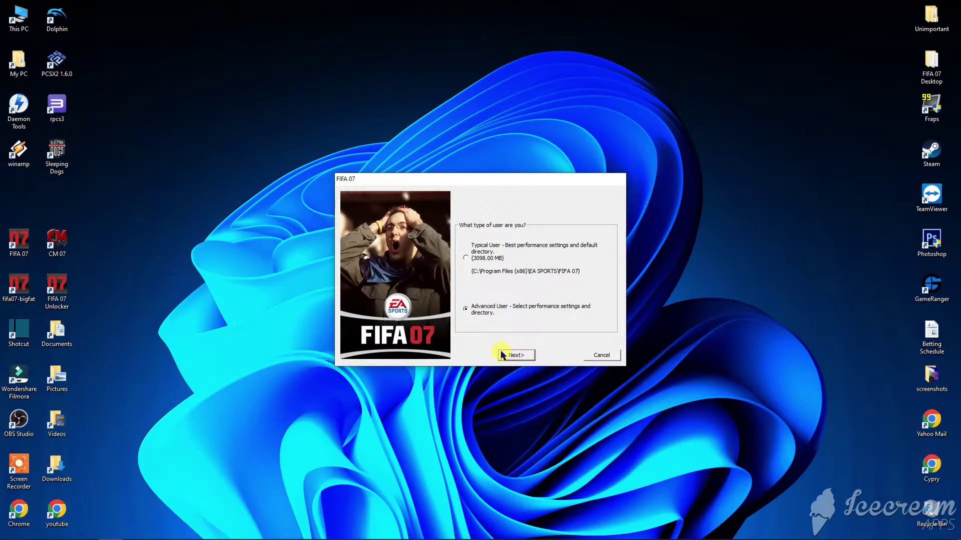
Go up to the Games folder, add a new folder named FIFA 07, then minimize Explorer
click(61, 531)
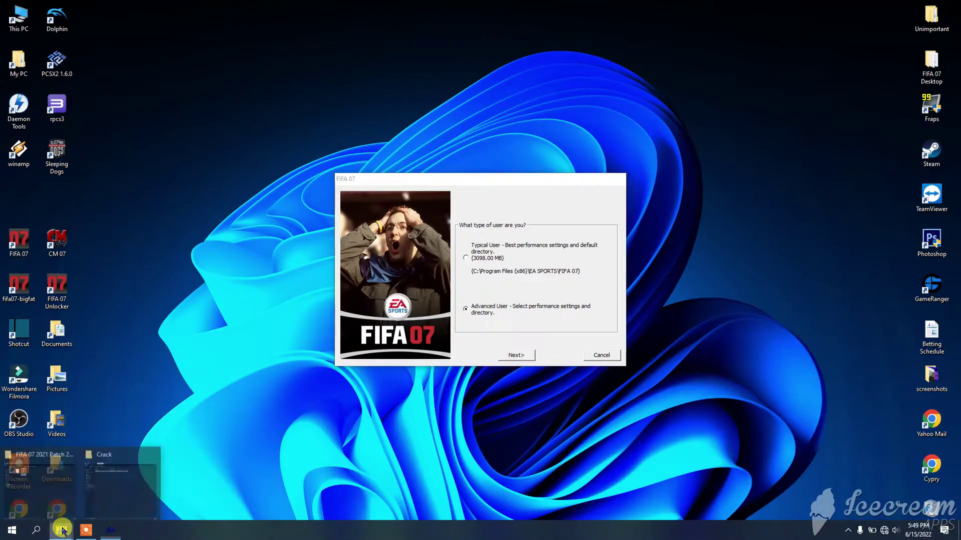
click(70, 483)
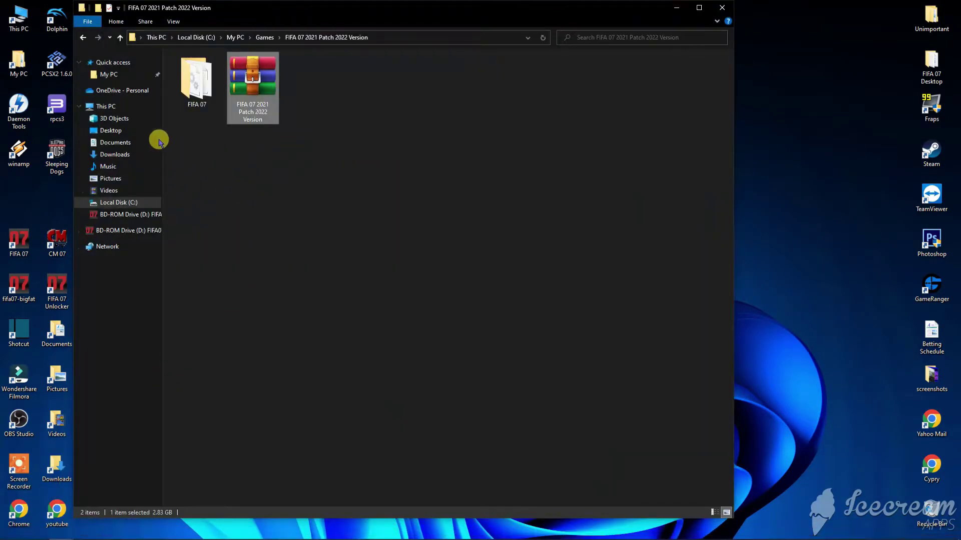
click(120, 38)
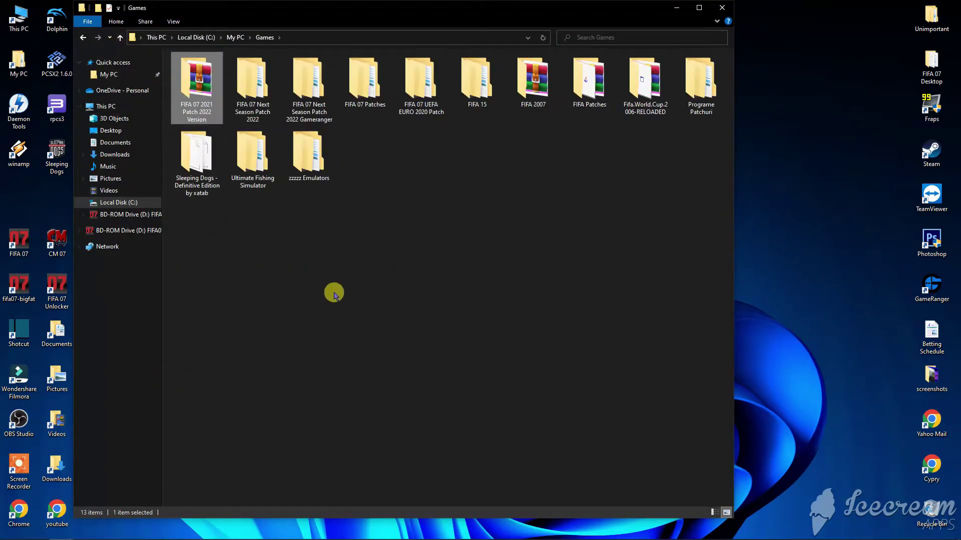
right_click(340, 261)
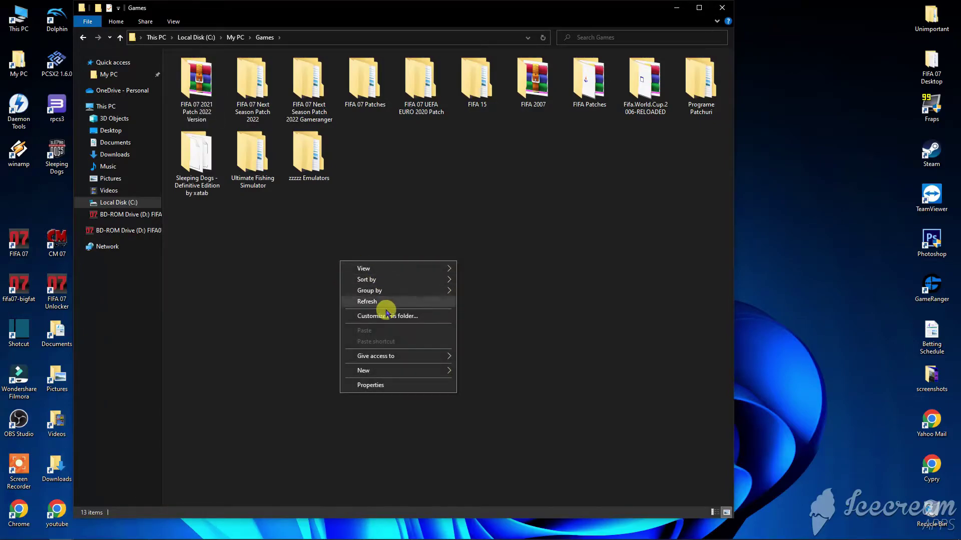
mouse_move(387, 374)
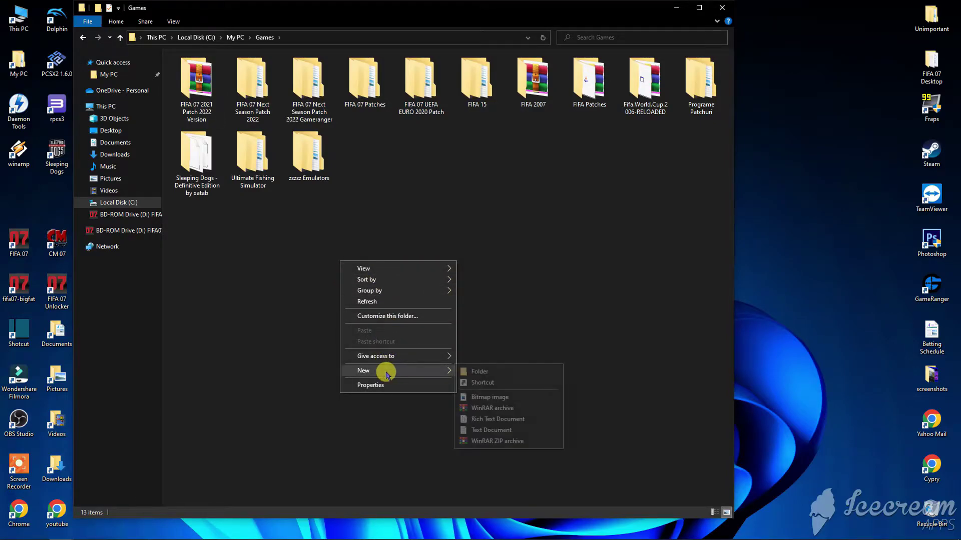
click(480, 371)
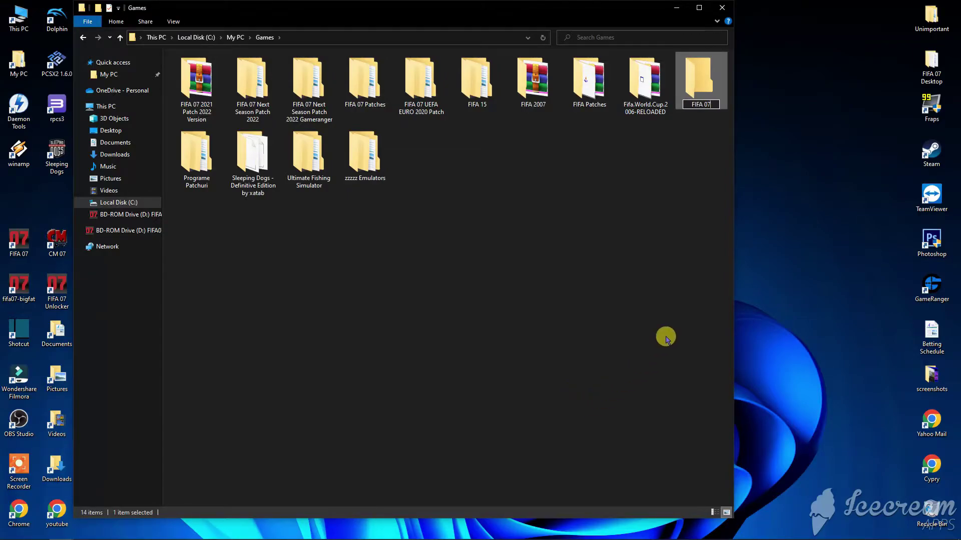
click(652, 299)
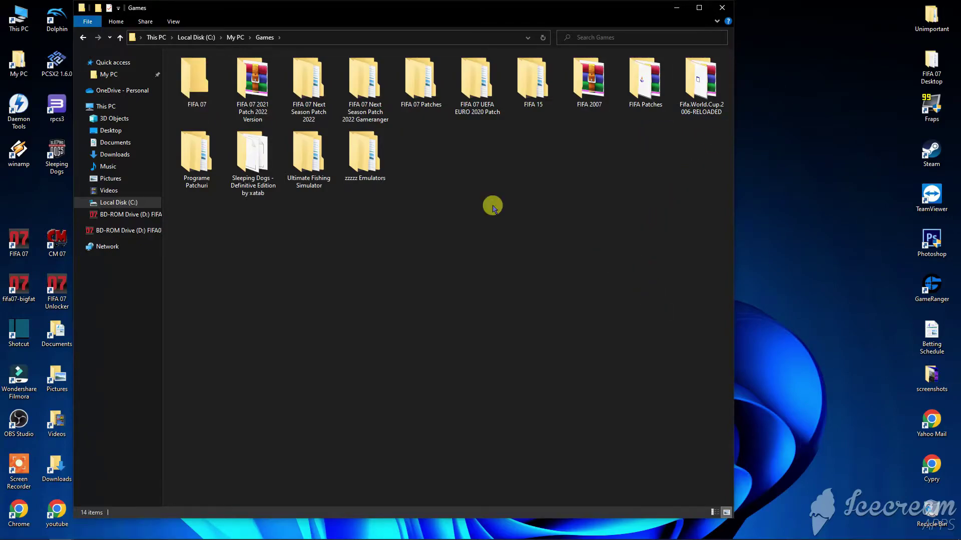
click(194, 85)
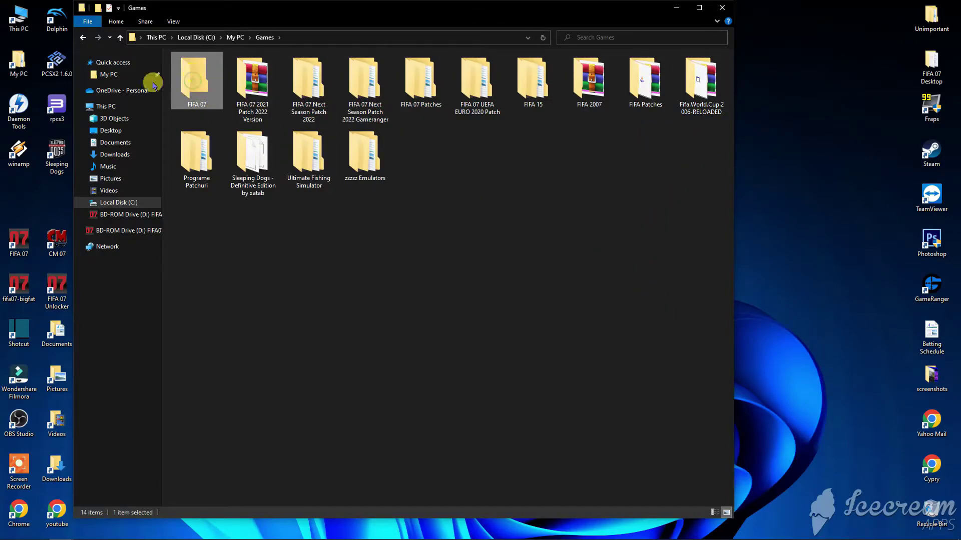
click(676, 10)
Advance to the install size options and choose the Full installation
click(517, 357)
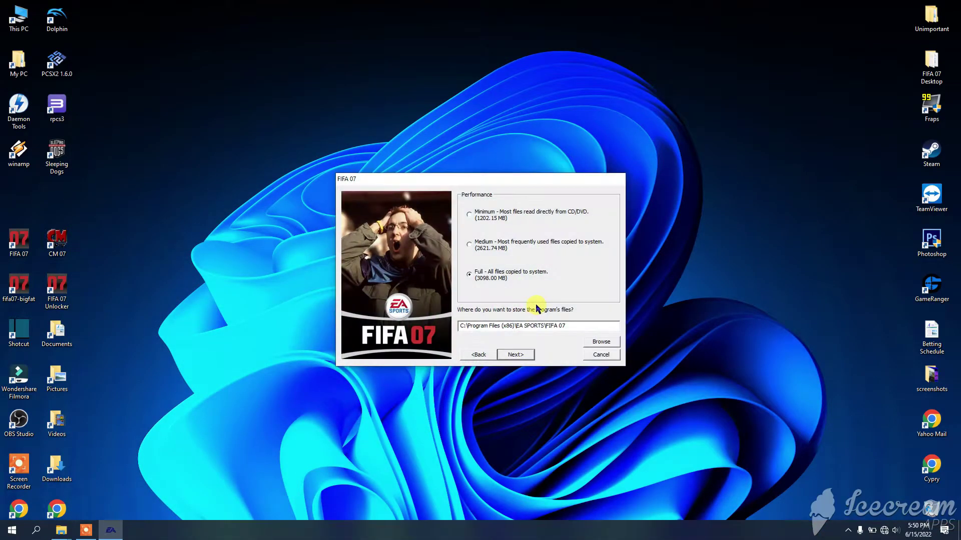
click(540, 275)
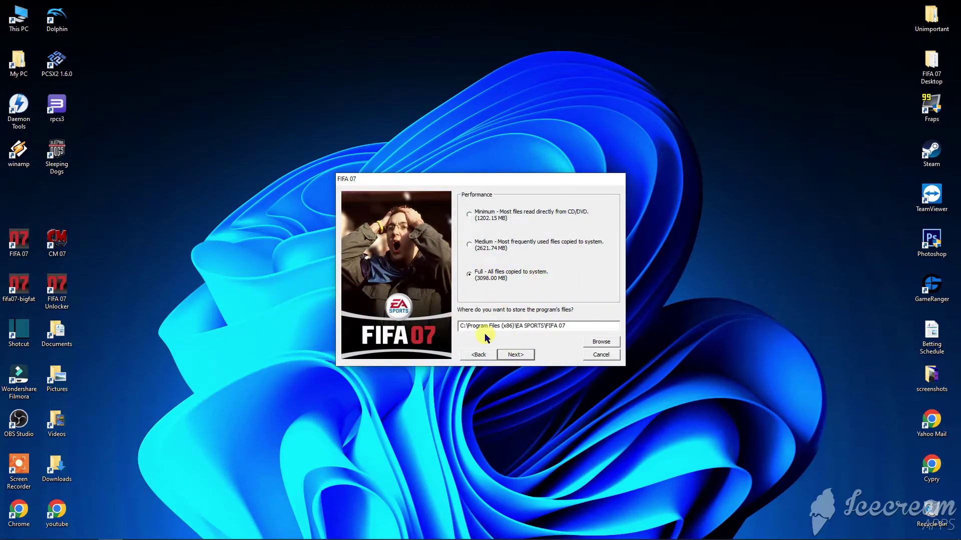
click(601, 342)
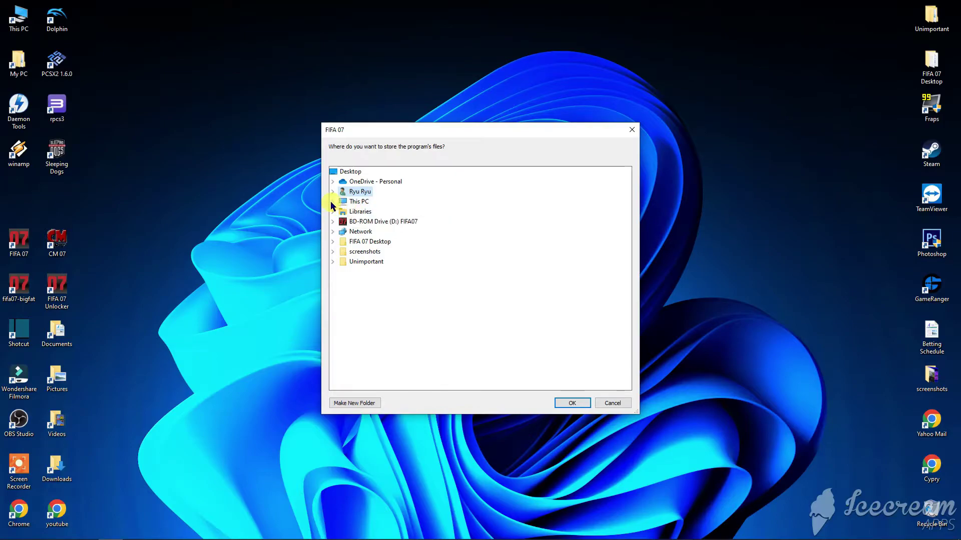
Set the install folder to C:\My PC\Games\FIFA 07 and proceed to the program folder step
click(332, 202)
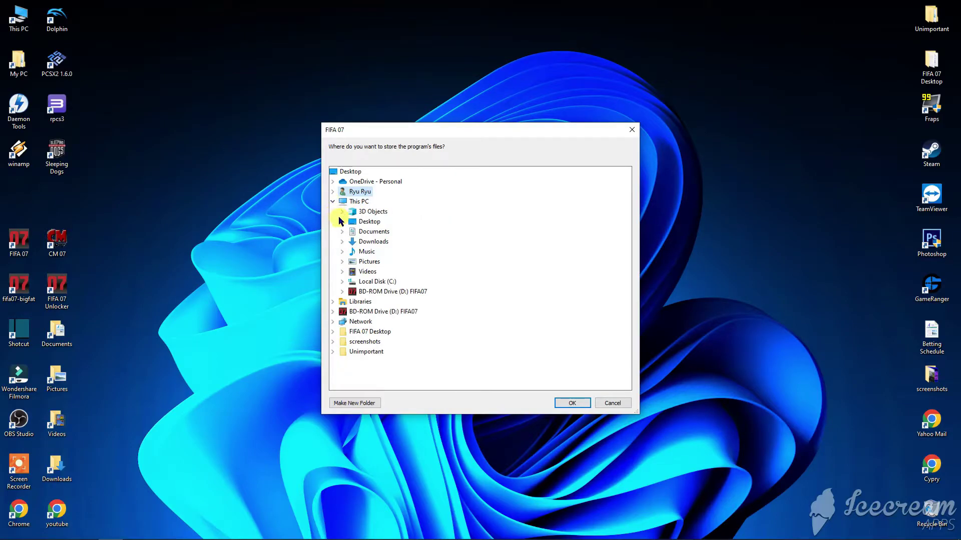
click(342, 282)
click(352, 301)
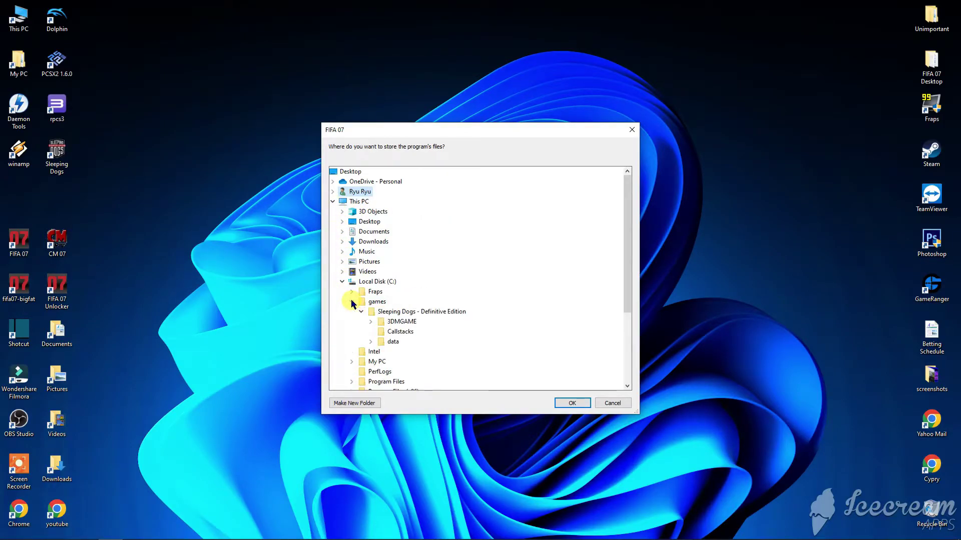
click(352, 302)
click(352, 322)
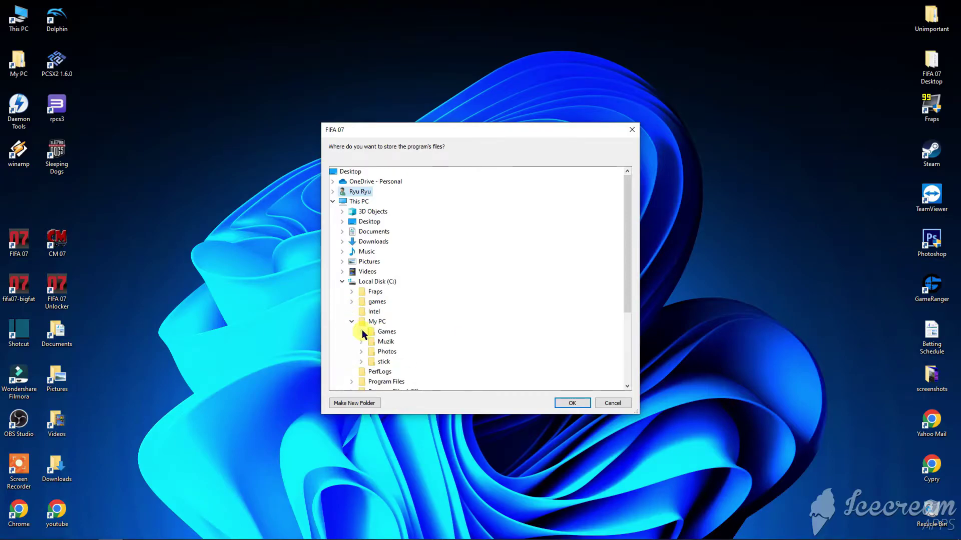
double_click(388, 332)
click(400, 251)
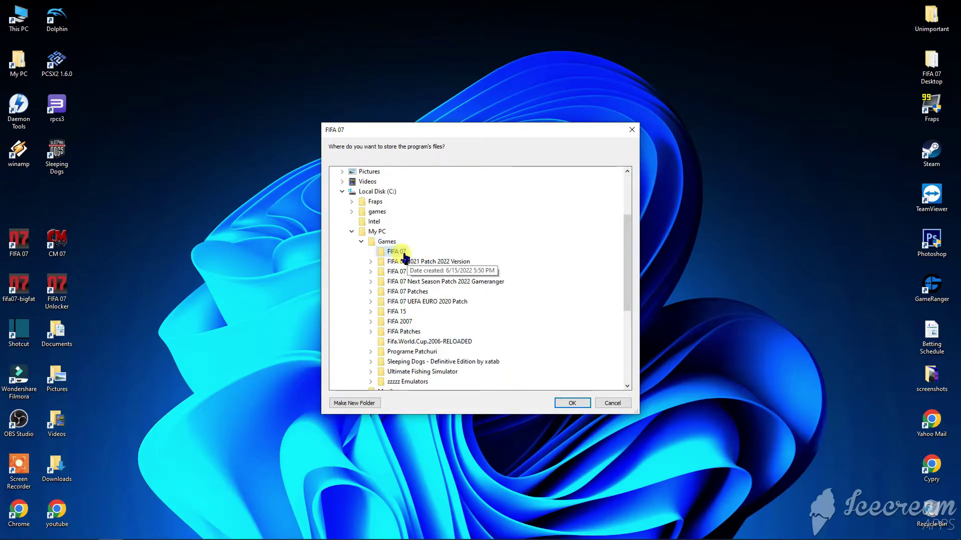
click(563, 402)
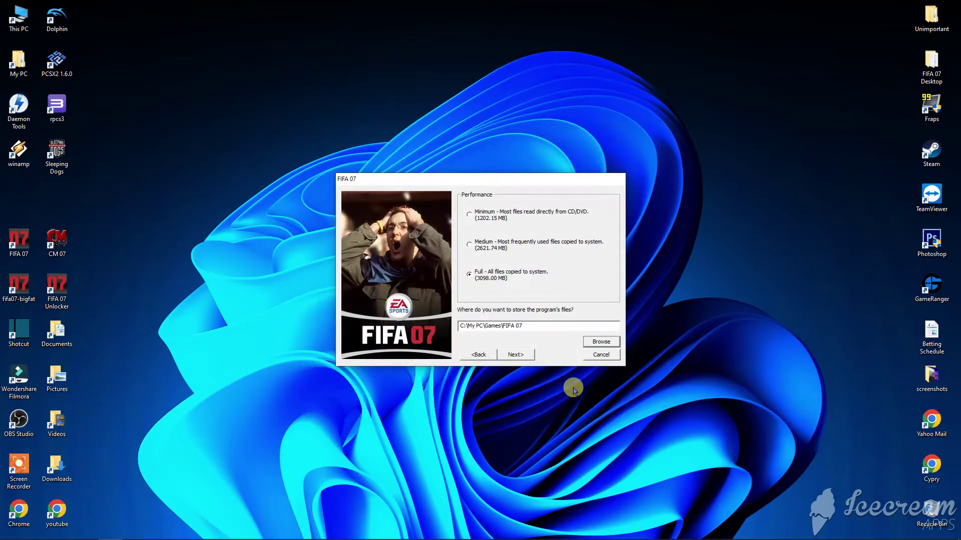
click(518, 355)
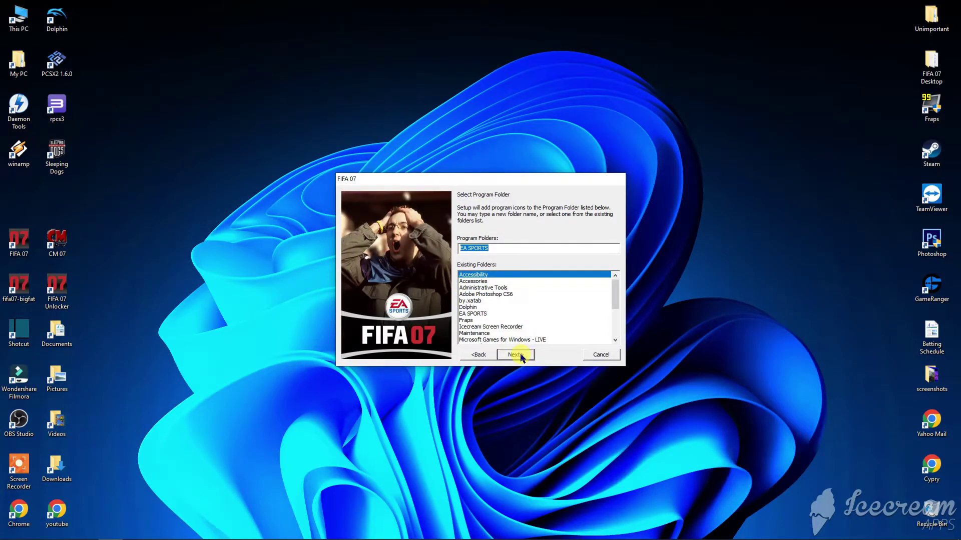
Accept the EA SPORTS program folder, choose Register Later, and let the files install
click(518, 356)
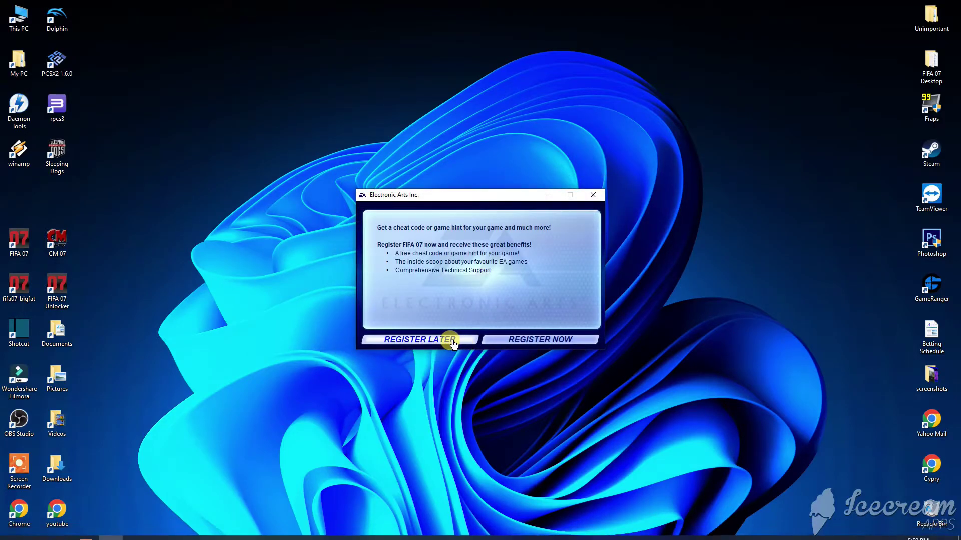
click(452, 341)
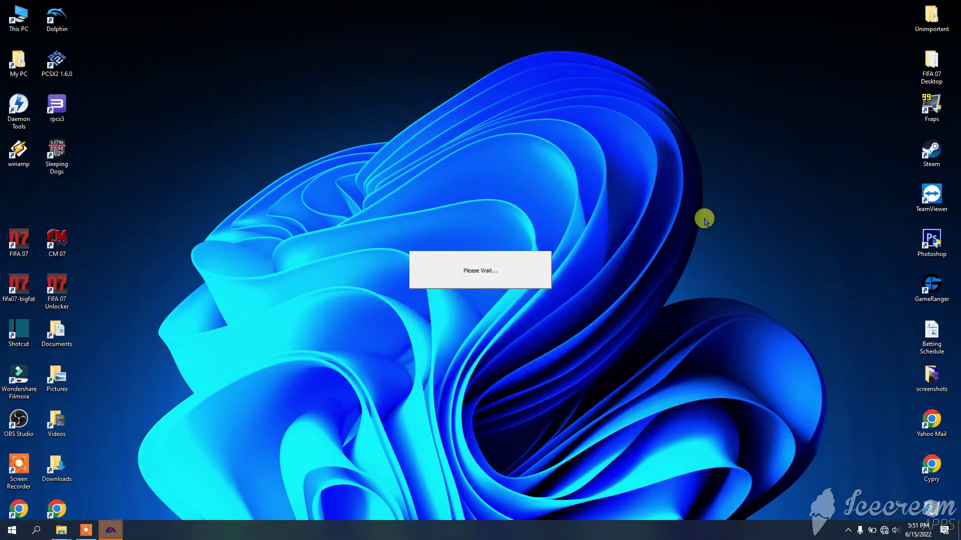
Quit the finished installer without launching the game, then permanently empty the Recycle Bin
click(477, 263)
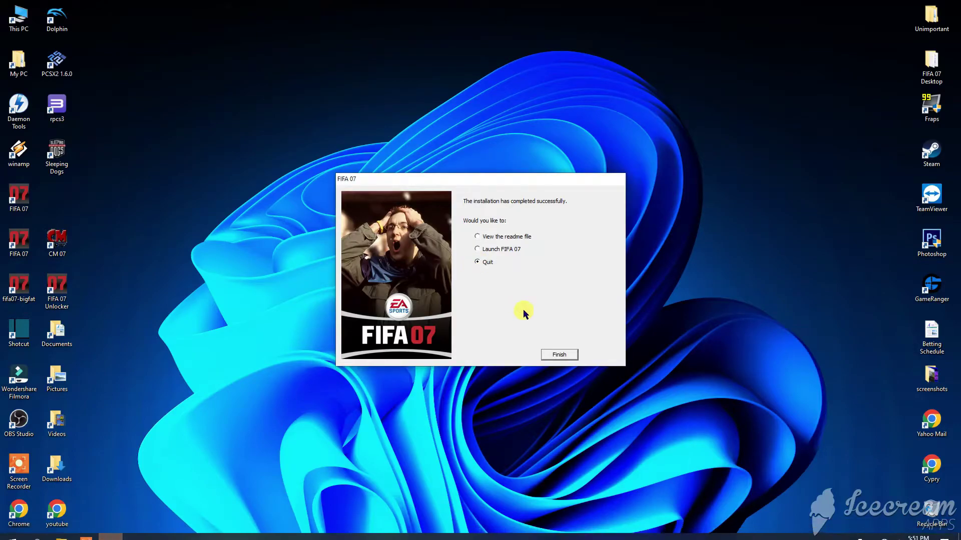
click(559, 355)
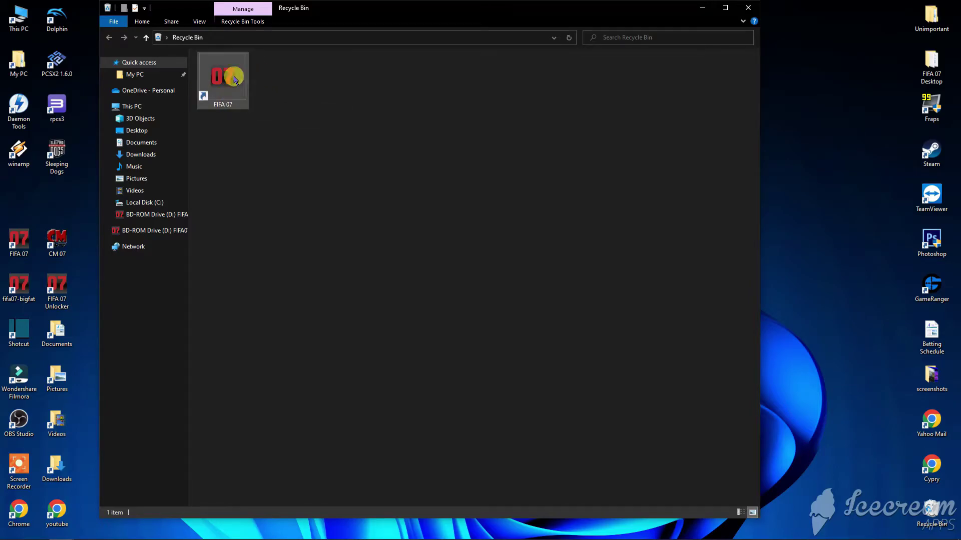
click(748, 7)
right_click(934, 507)
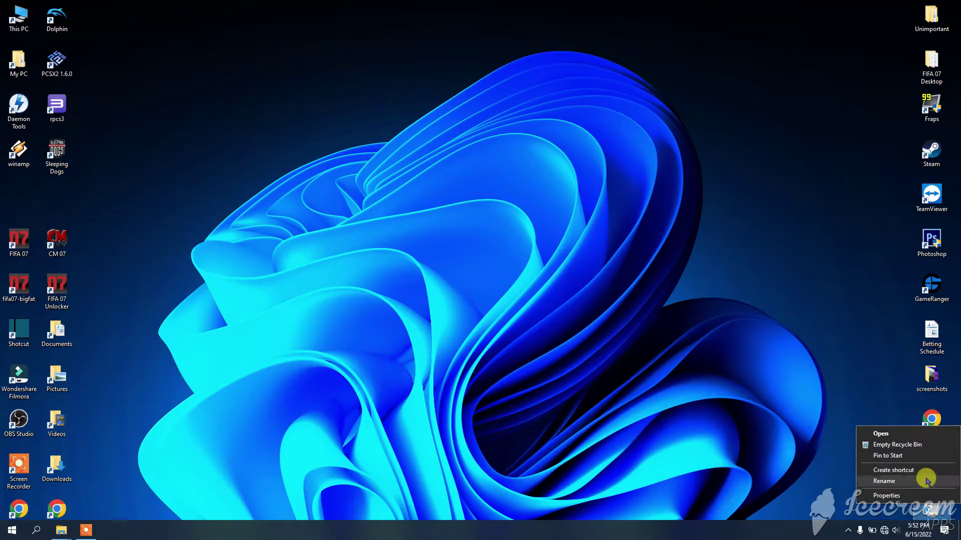
click(908, 445)
click(520, 316)
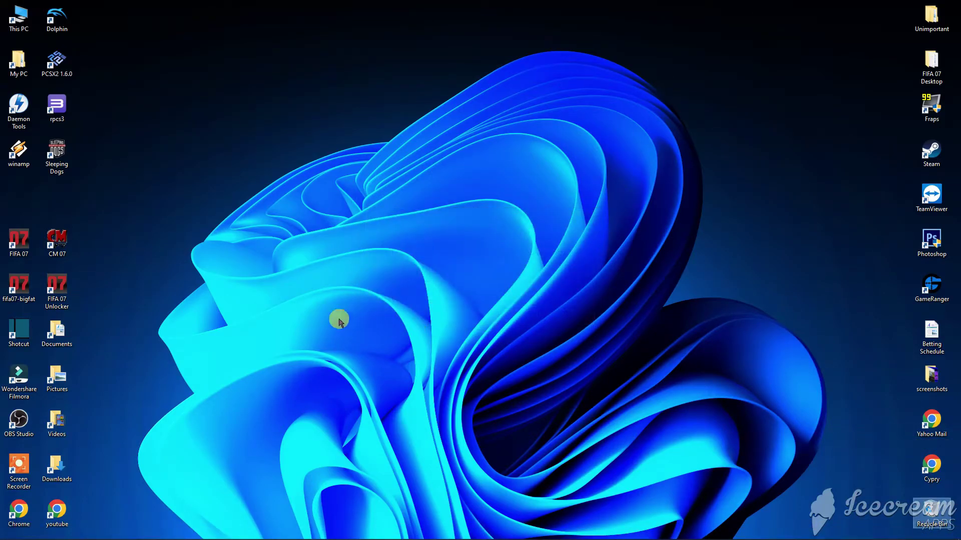
Switch to the disc's Crack folder window, select fifa07, and navigate back up to This PC
mouse_move(143, 536)
mouse_move(72, 534)
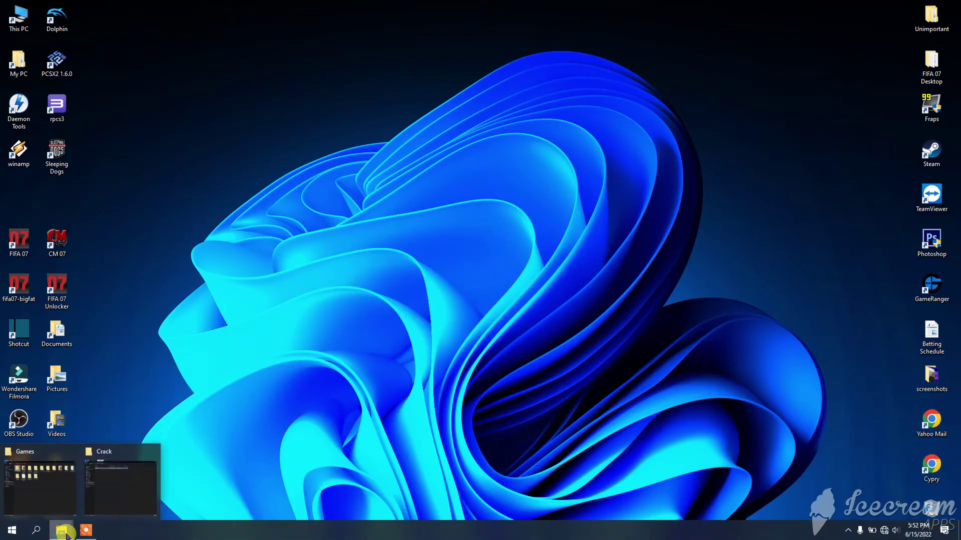
click(104, 496)
click(203, 84)
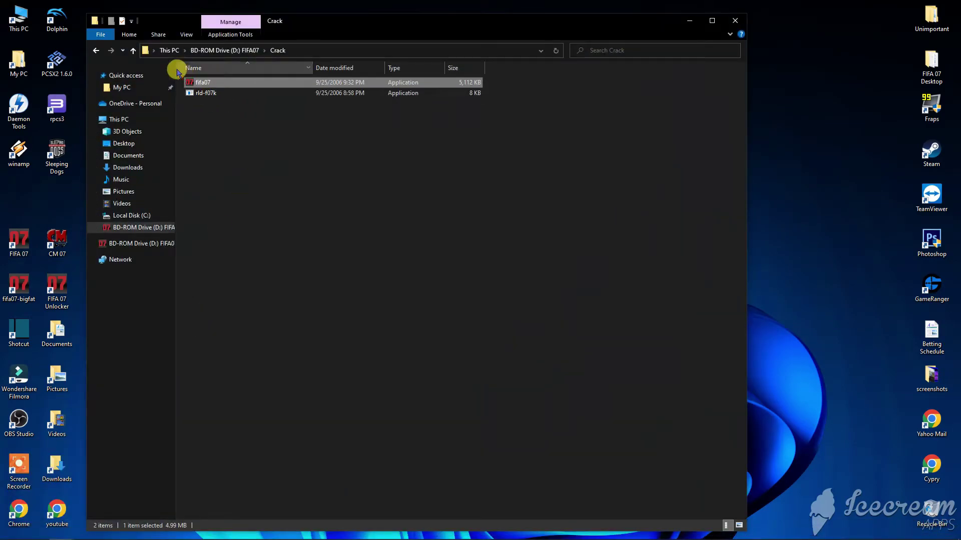
click(130, 52)
click(130, 53)
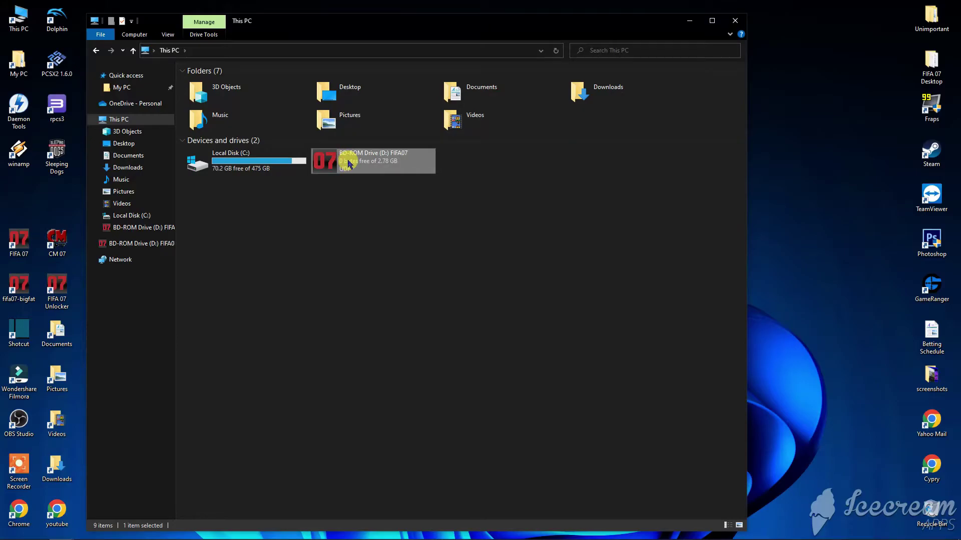
Reopen the FIFA07 drive's Crack folder, copy fifa07, and go to My PC on C:
right_click(349, 163)
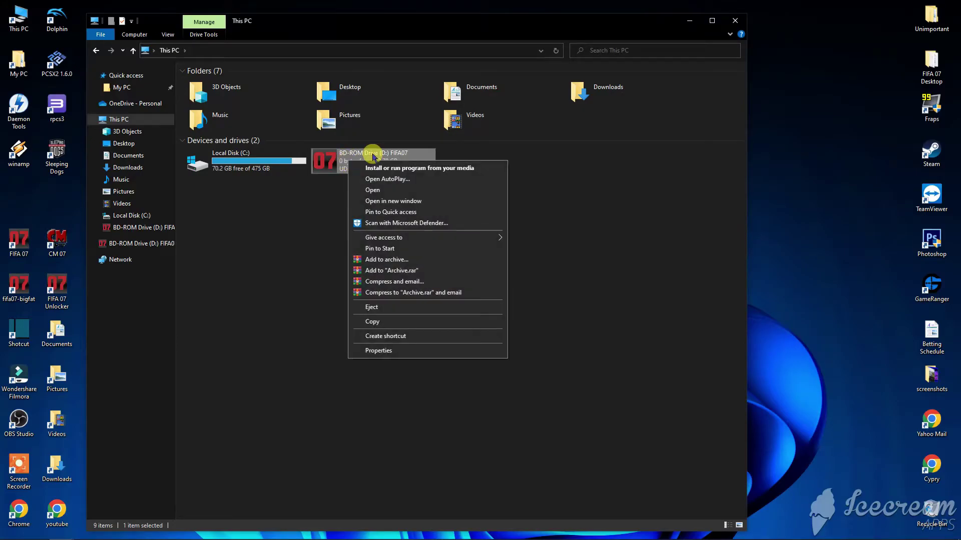
click(373, 191)
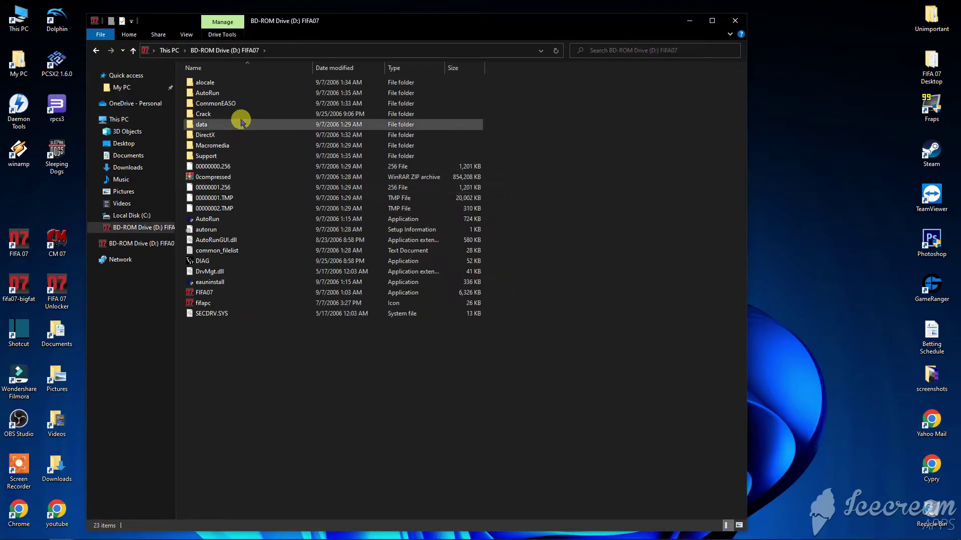
double_click(204, 114)
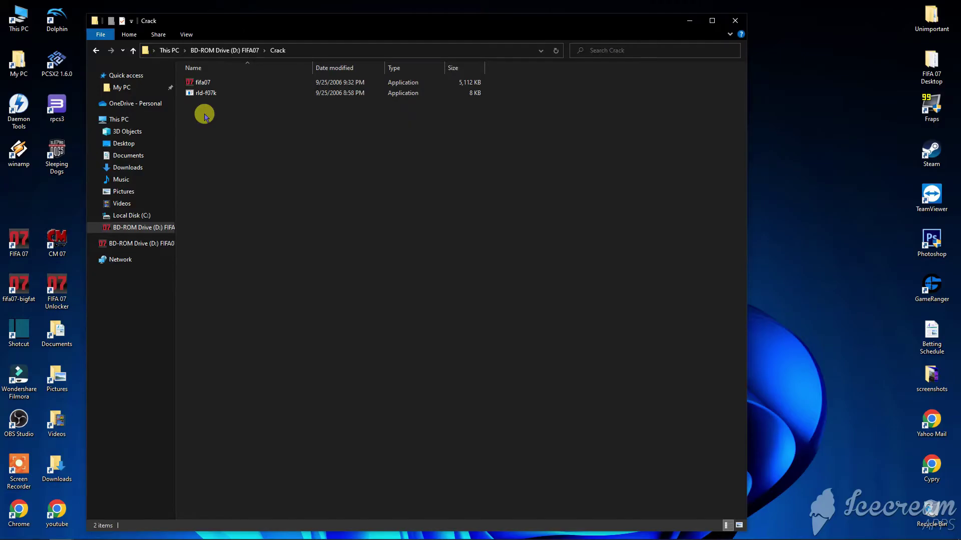
click(202, 83)
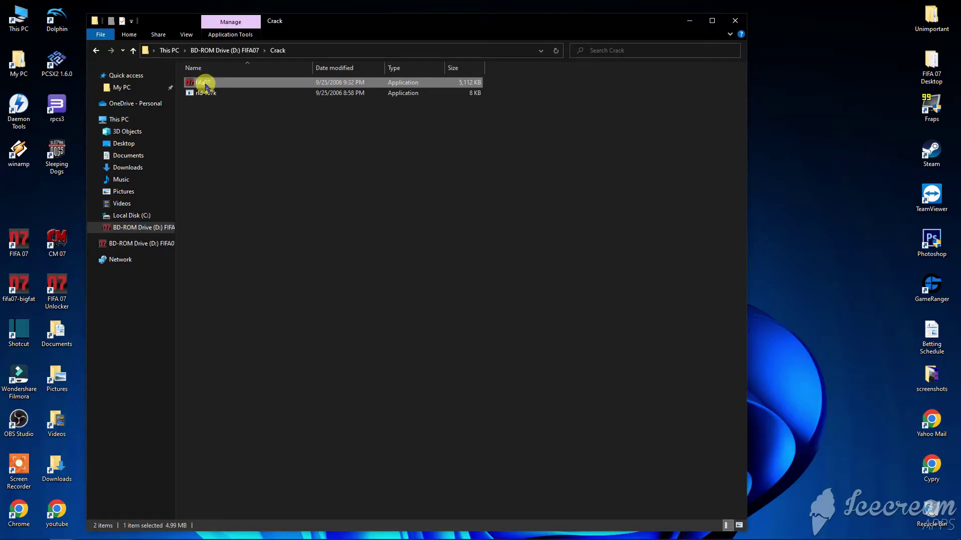
right_click(202, 83)
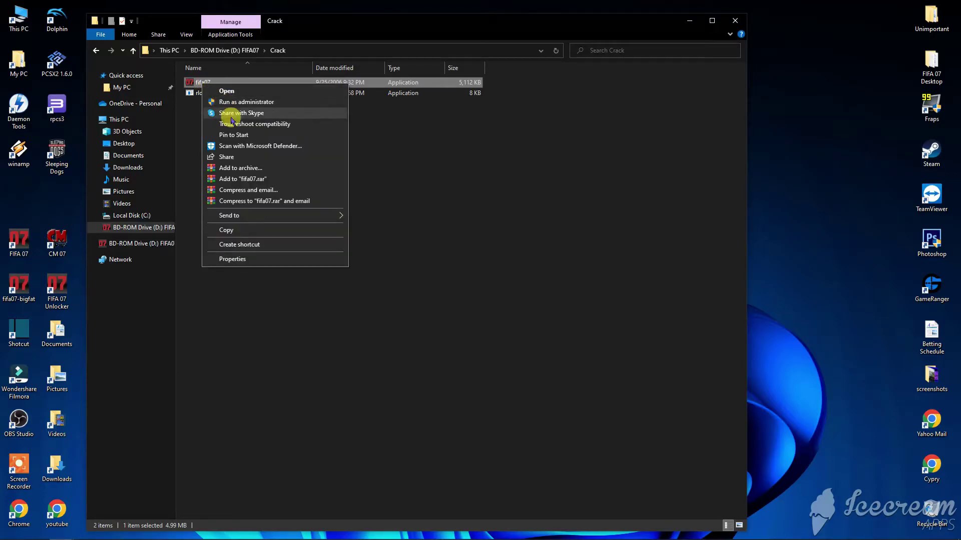
click(229, 230)
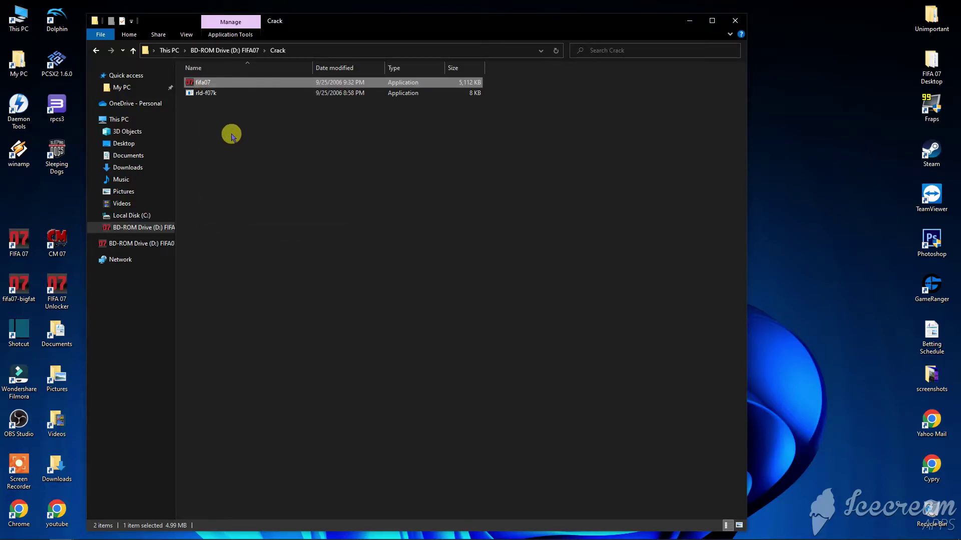
click(123, 87)
Open the installed FIFA 07 folder inside Games
double_click(217, 96)
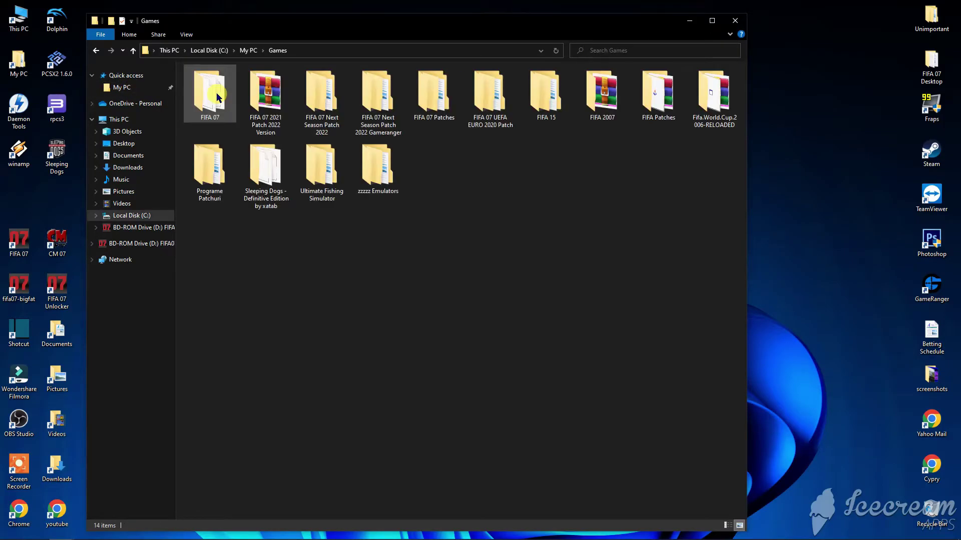
double_click(213, 97)
key(alt+Left)
double_click(216, 98)
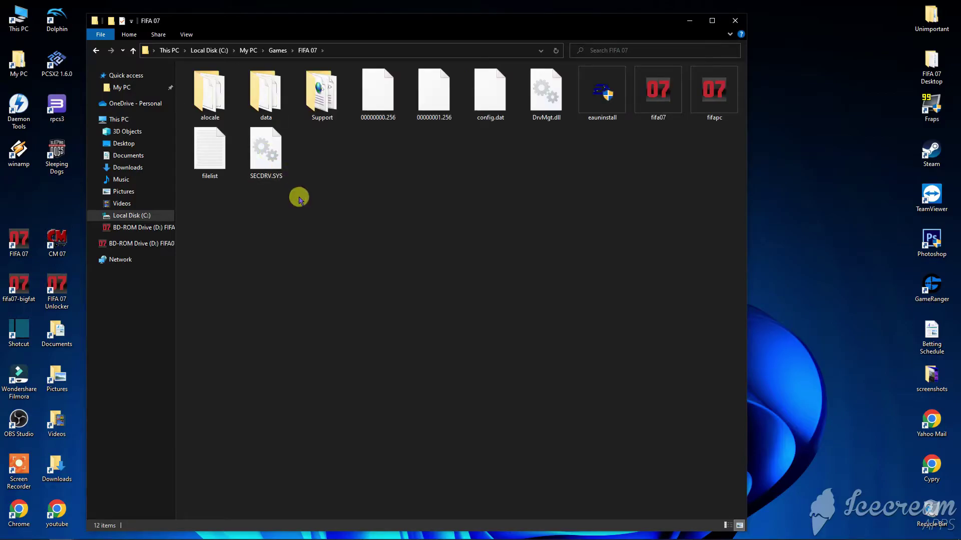
Replace the existing fifa07.exe with the copied cracked one and return to Games
right_click(373, 247)
click(399, 301)
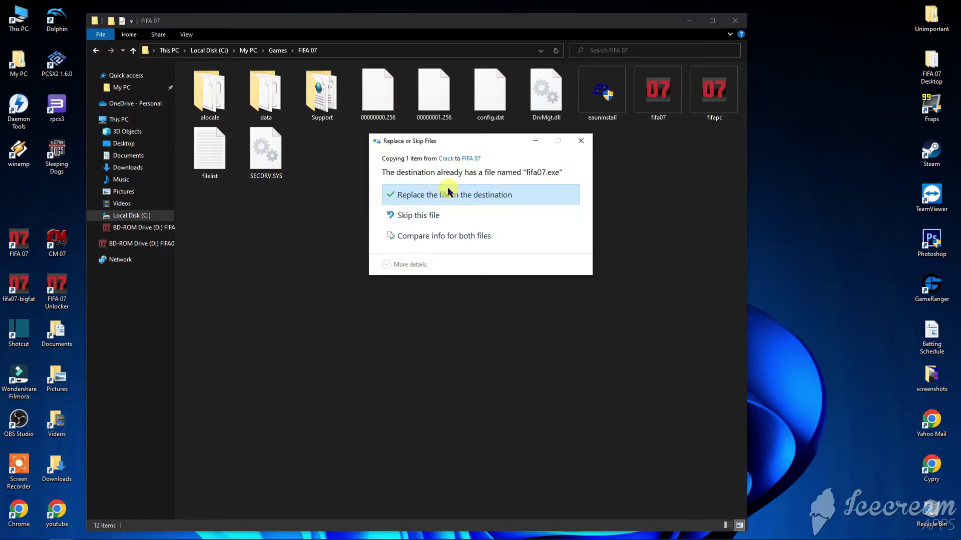
click(478, 197)
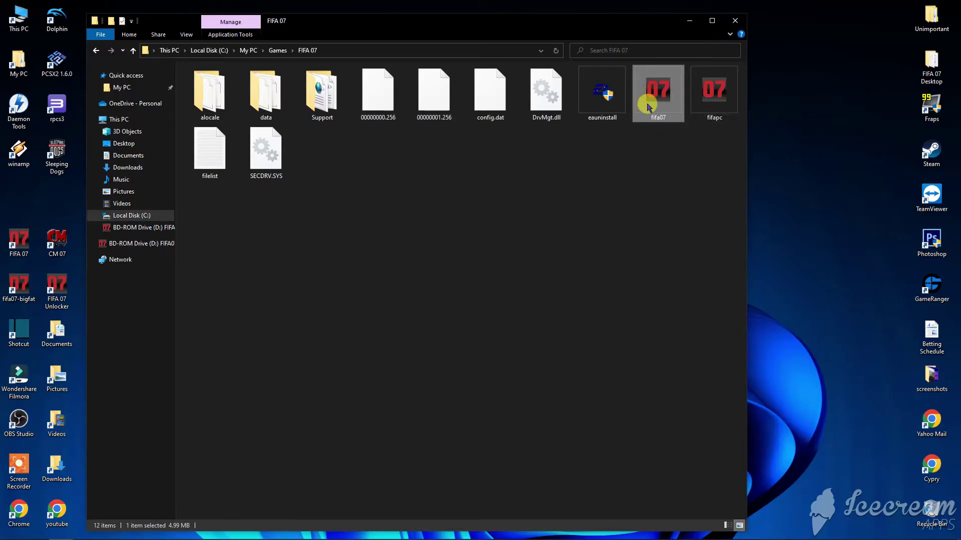
click(604, 155)
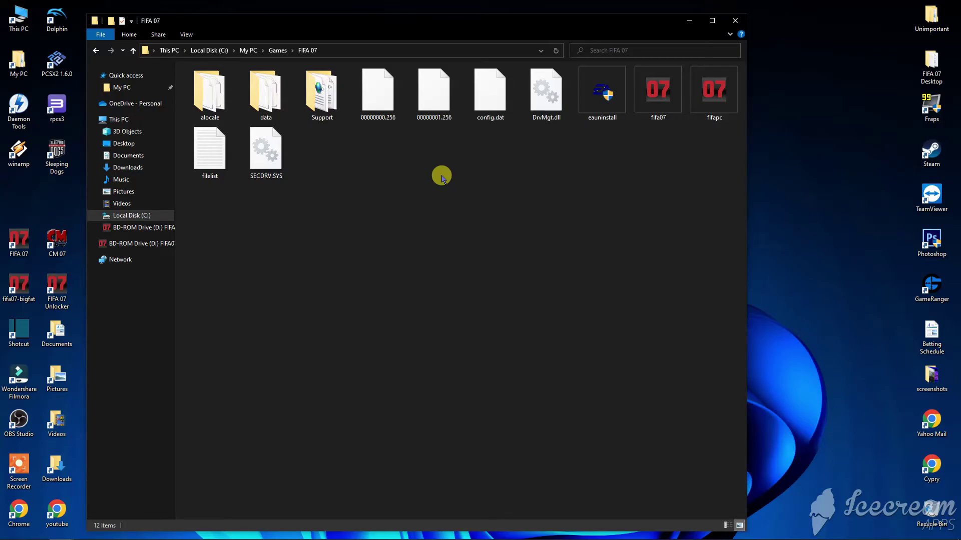
key(BackSpace)
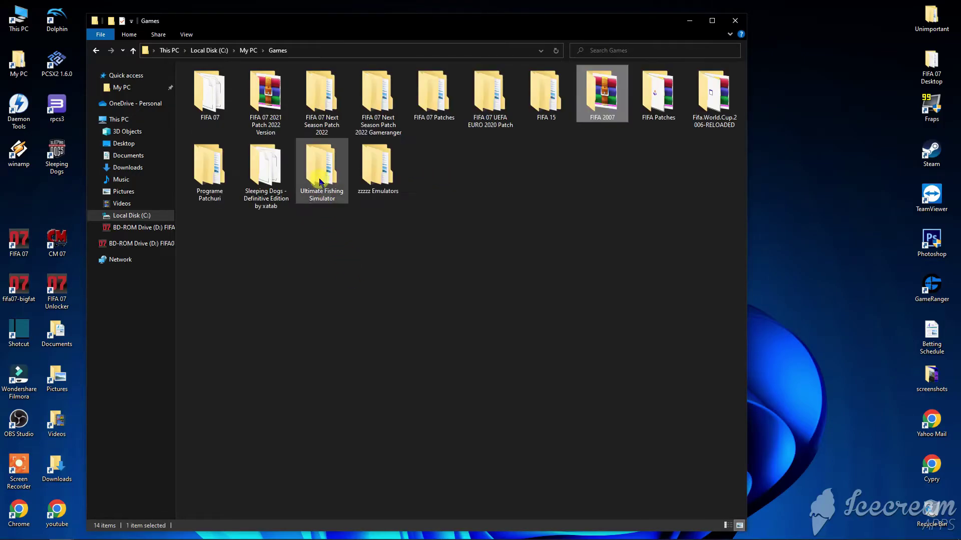
Open the installed FIFA 07 game folder from Games
double_click(278, 98)
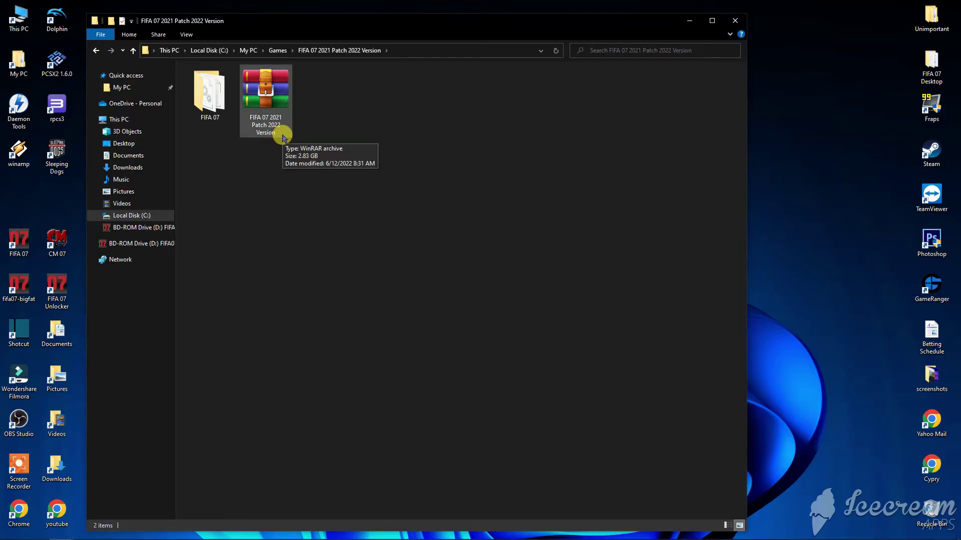
click(133, 50)
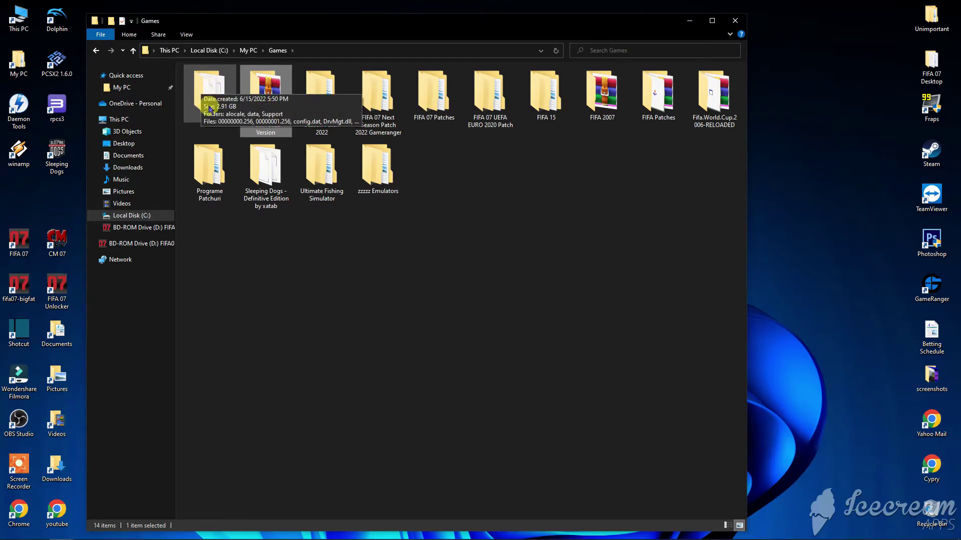
click(209, 95)
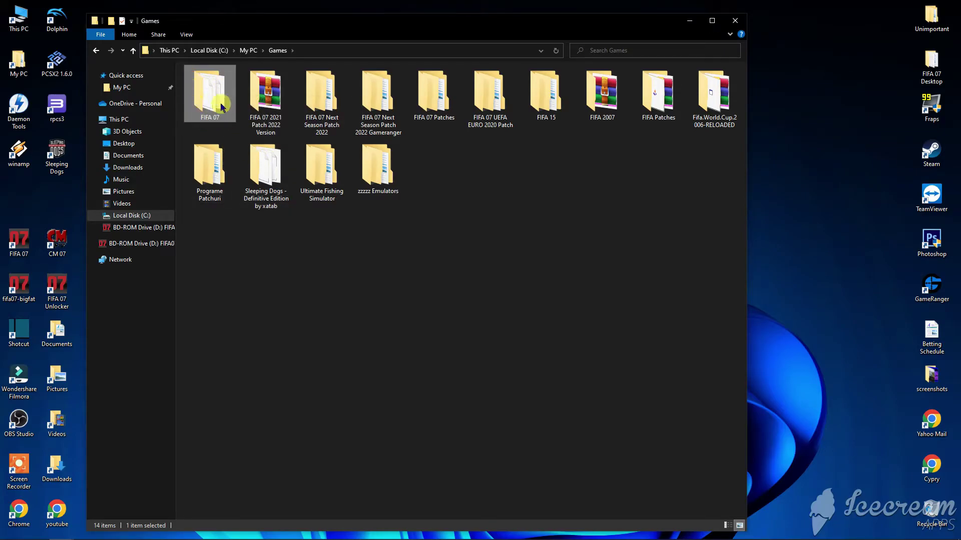
double_click(220, 105)
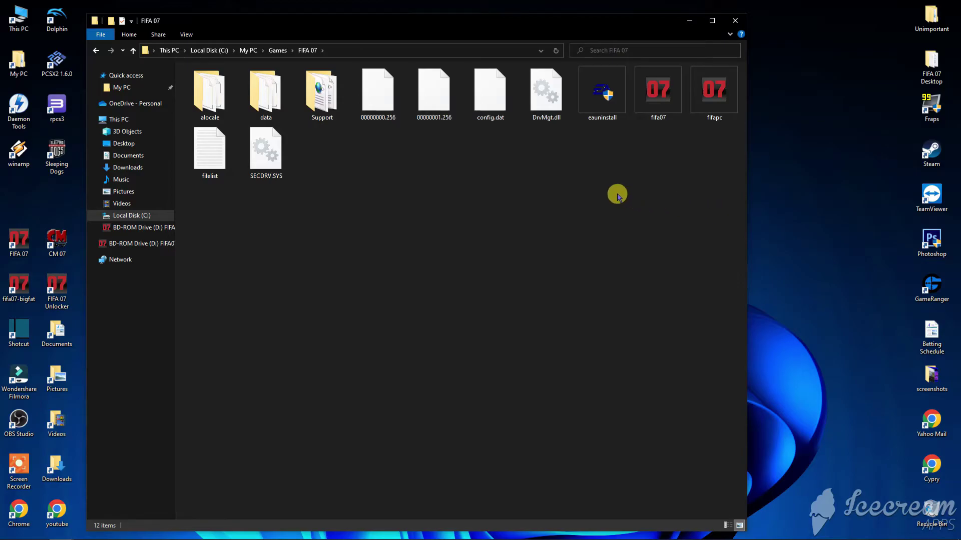
Delete all 12 installed game files and open the FIFA 07 2021 Patch 2022 Version folder
drag(729, 201, 210, 90)
right_click(210, 90)
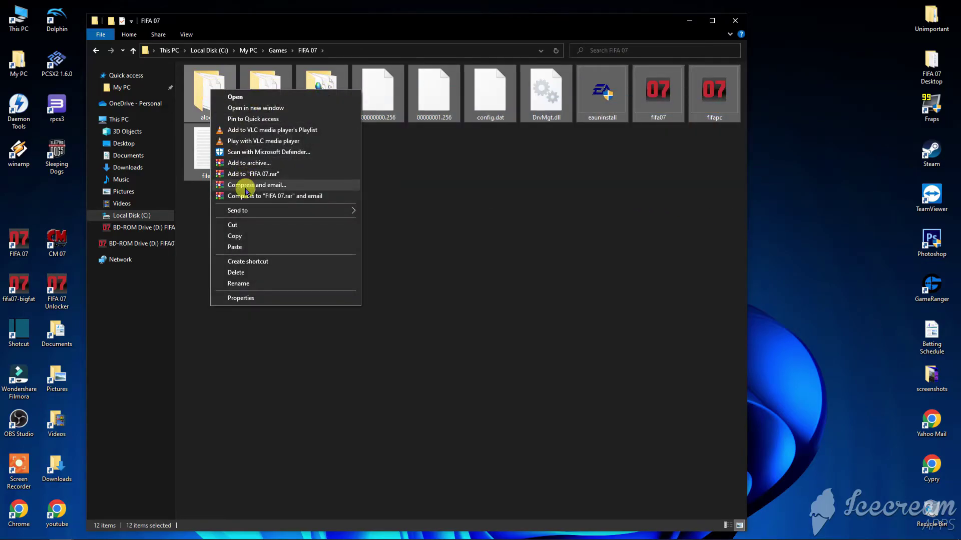
click(235, 273)
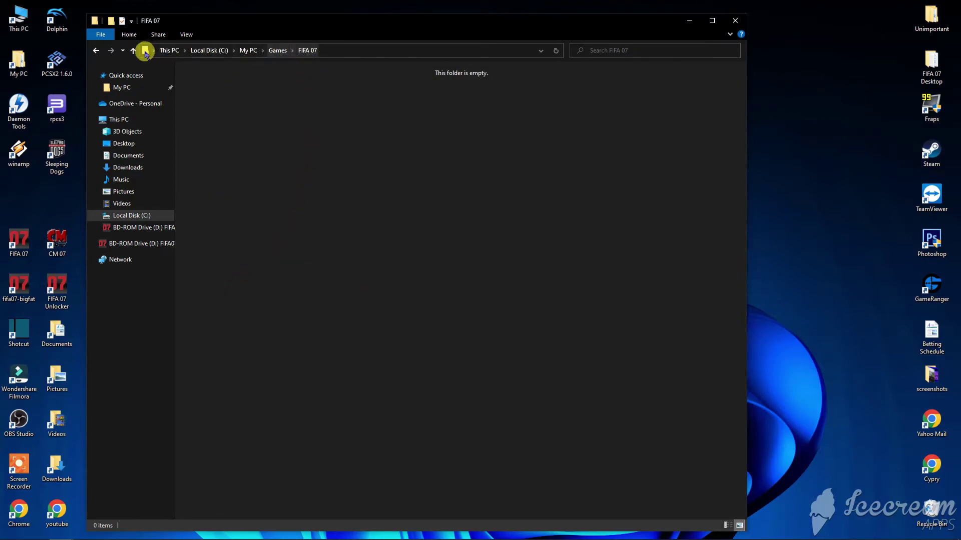
click(135, 50)
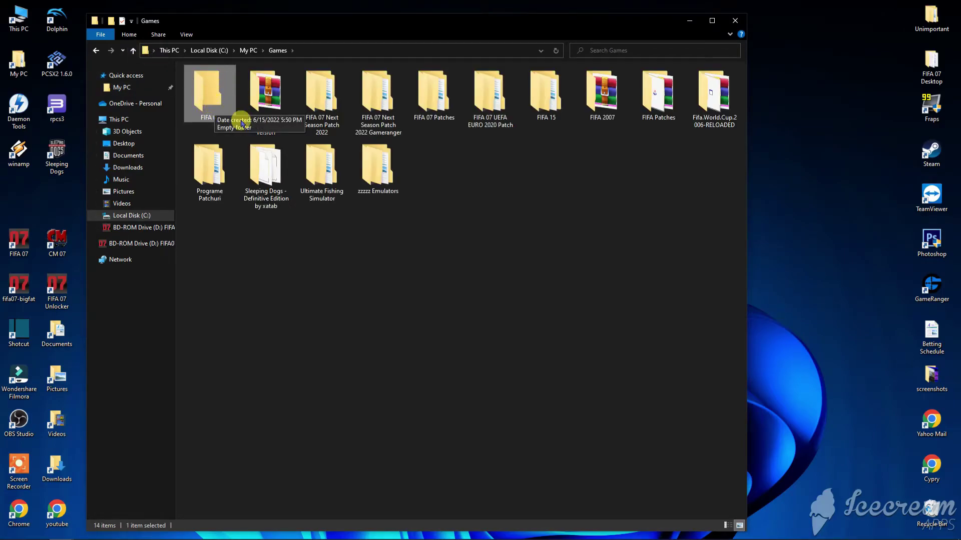
double_click(275, 99)
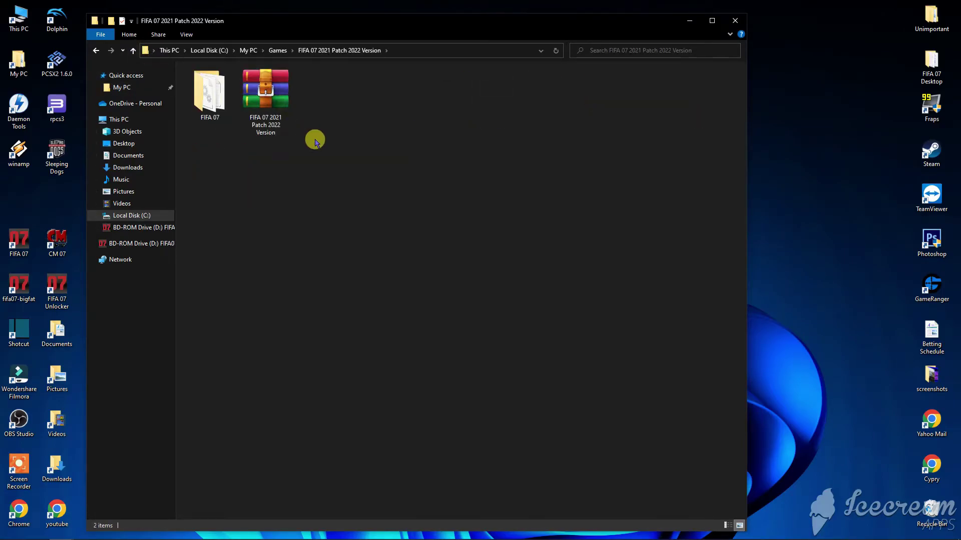
Cut the 2021 Patch 2022 archive into the empty FIFA 07 folder and Extract Here
right_click(276, 95)
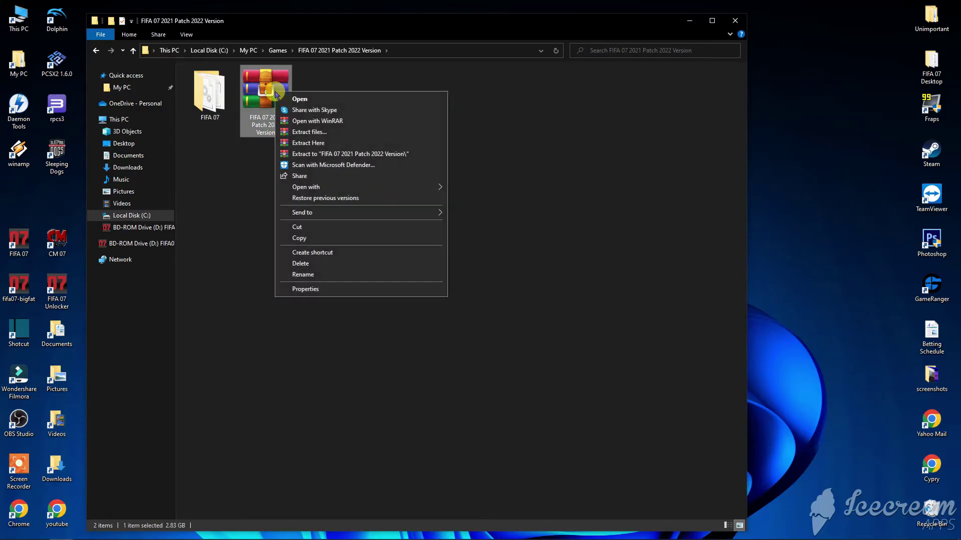
click(299, 226)
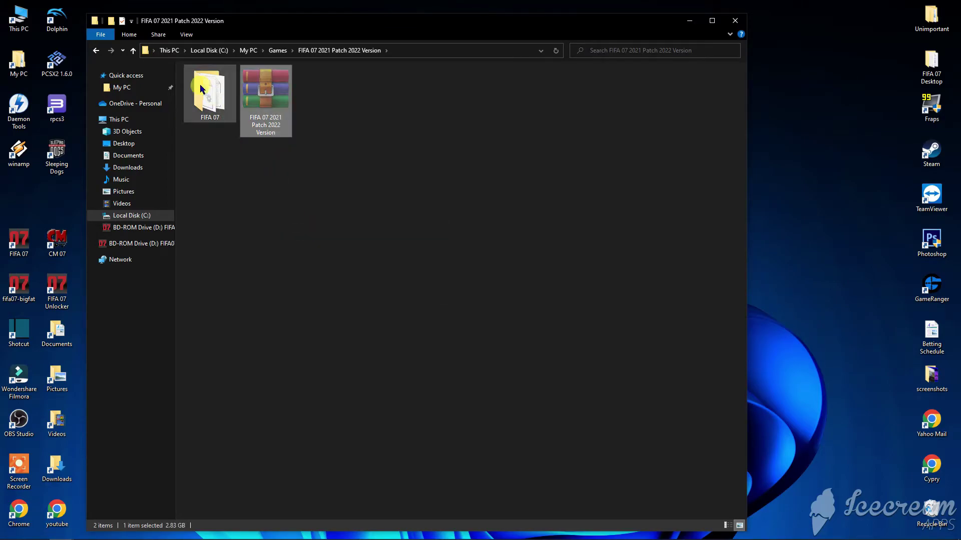
click(133, 51)
double_click(211, 93)
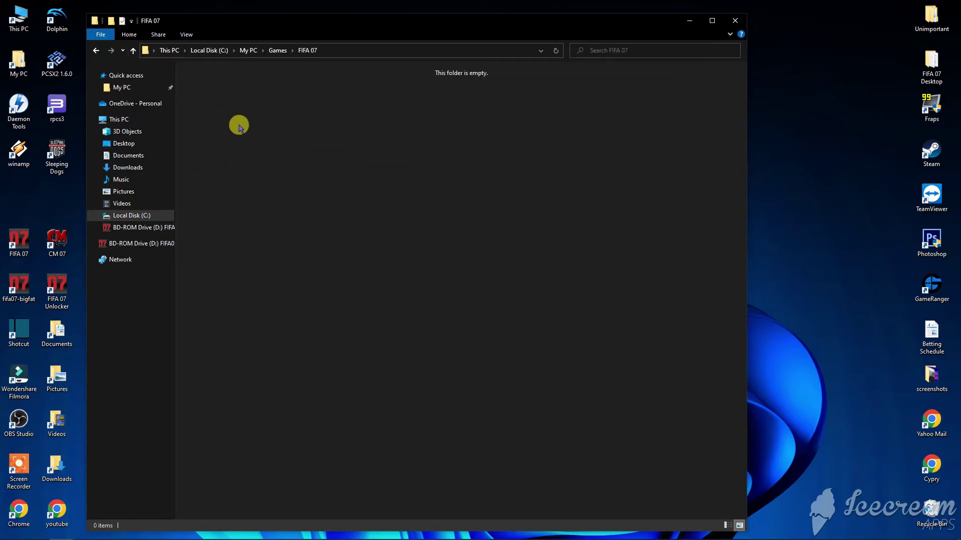
right_click(293, 203)
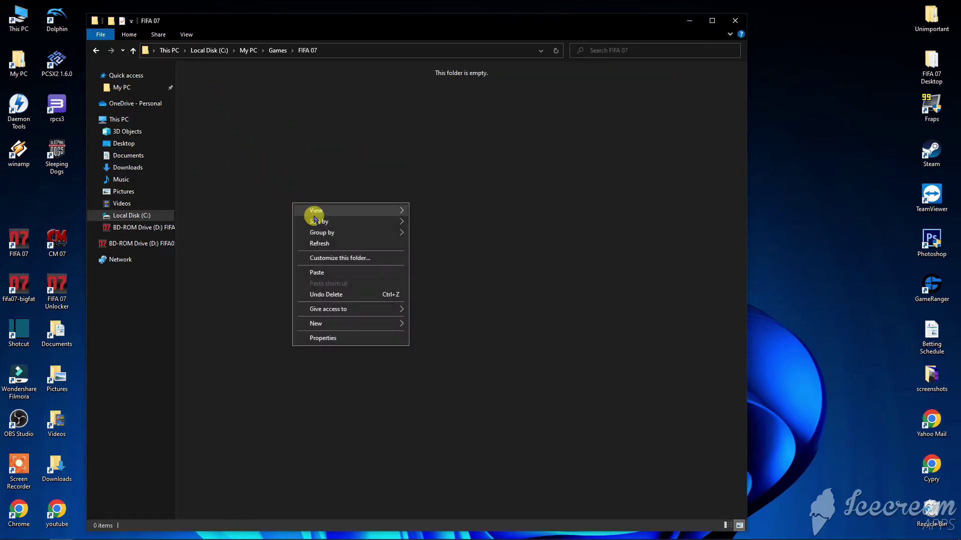
click(321, 274)
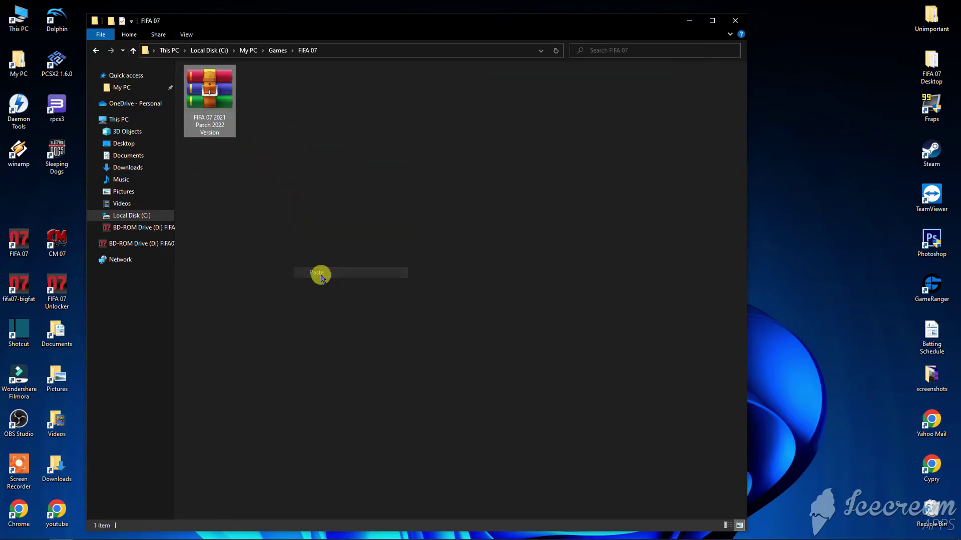
right_click(212, 92)
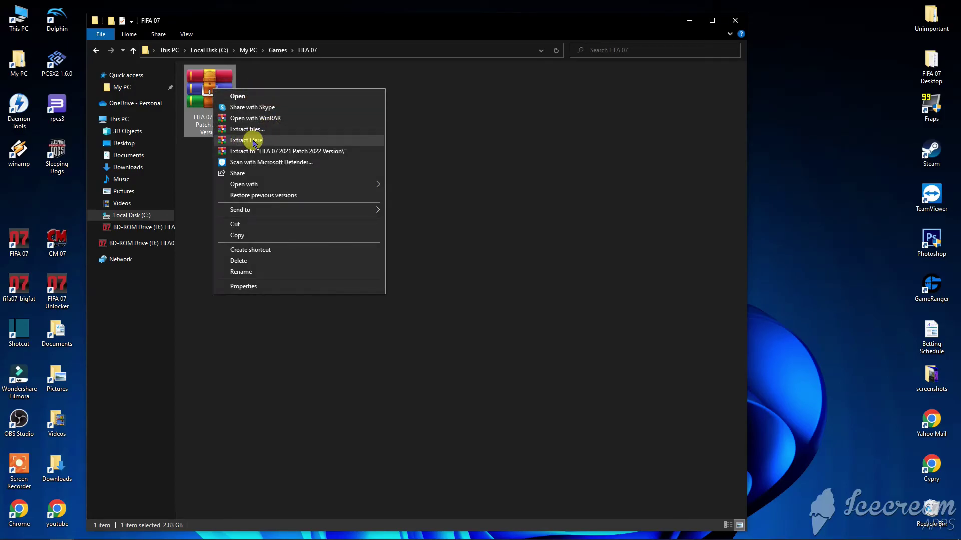
click(254, 142)
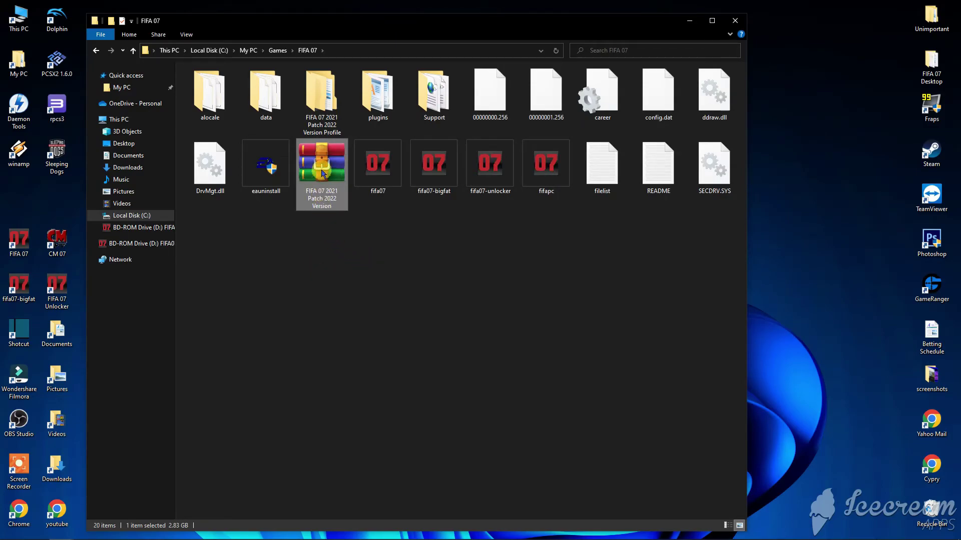
Open the Version Profile folder inside FIFA 07
click(326, 258)
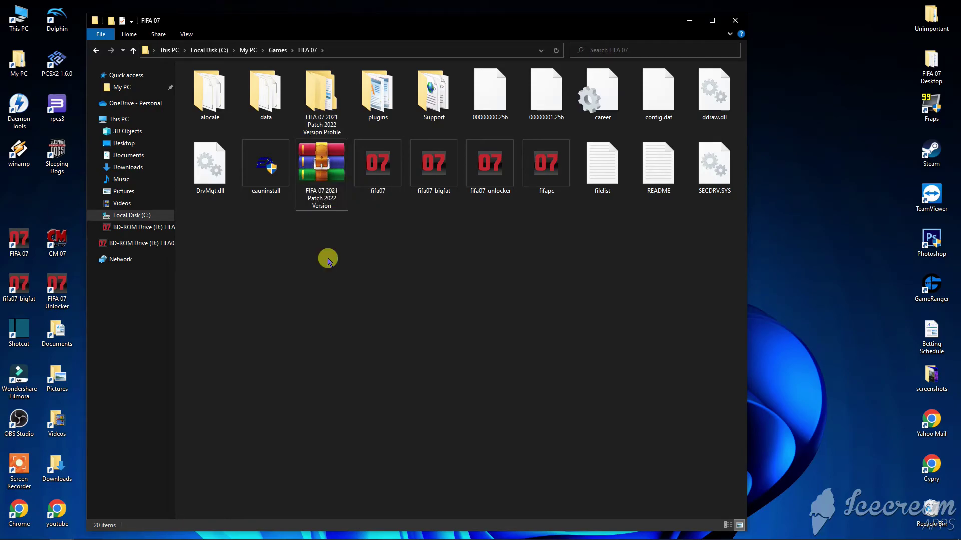
click(318, 168)
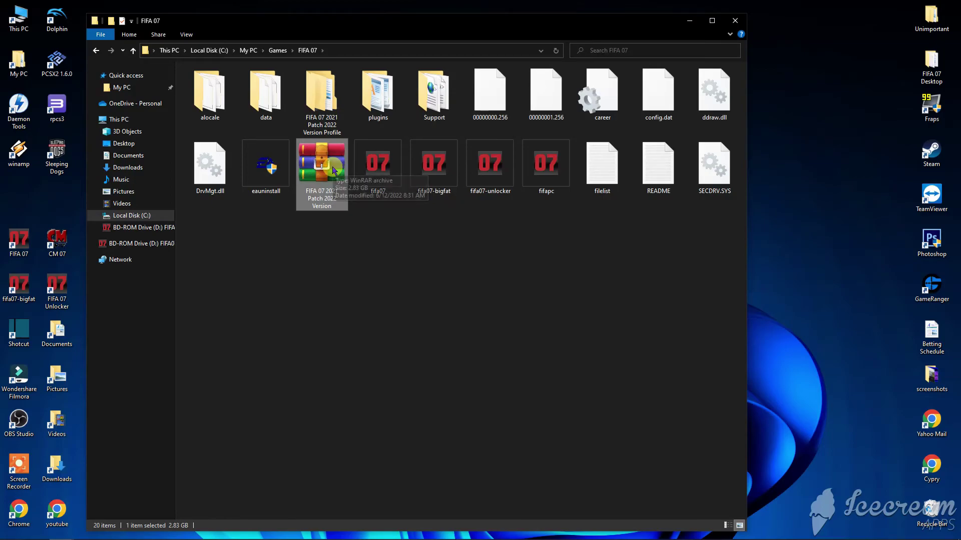
double_click(327, 104)
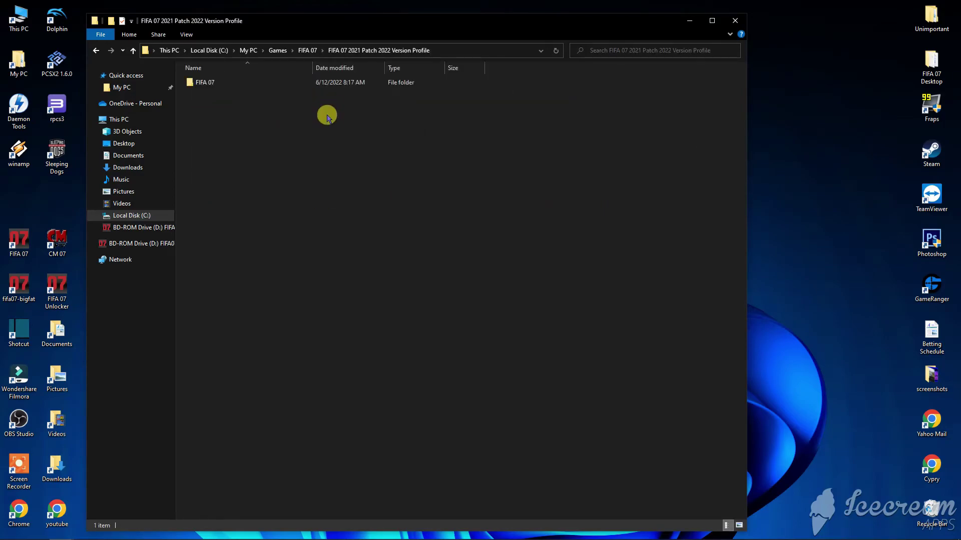
click(133, 52)
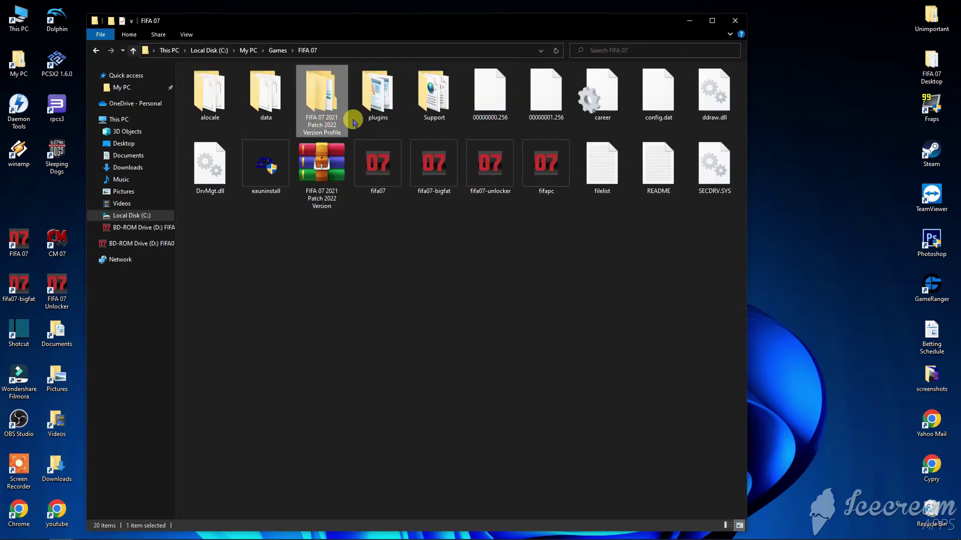
double_click(318, 93)
Show the folder as large icons and copy the FIFA 07 profile folder
right_click(236, 121)
mouse_move(278, 129)
click(381, 138)
click(213, 95)
right_click(213, 95)
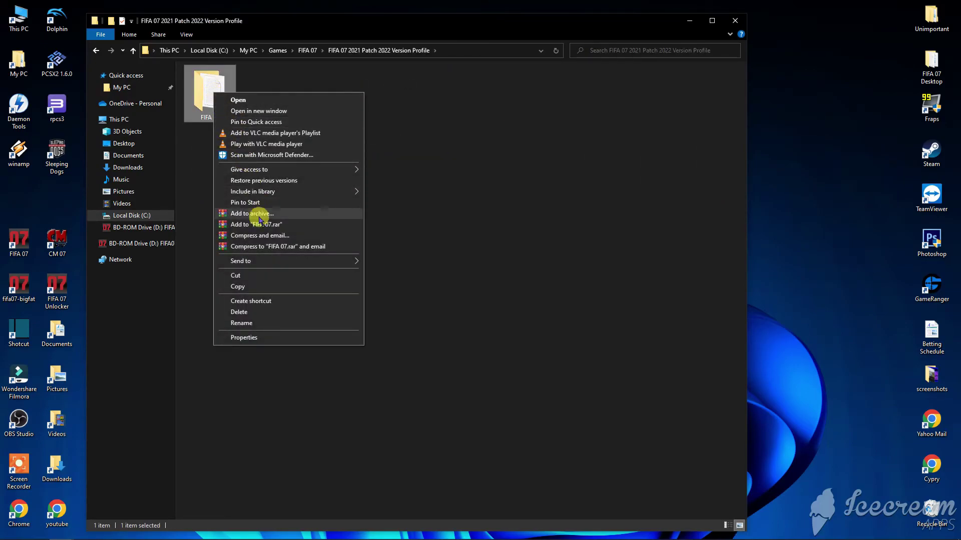
click(237, 289)
Check inside the FIFA 07 profile folder, then go to This PC
double_click(226, 95)
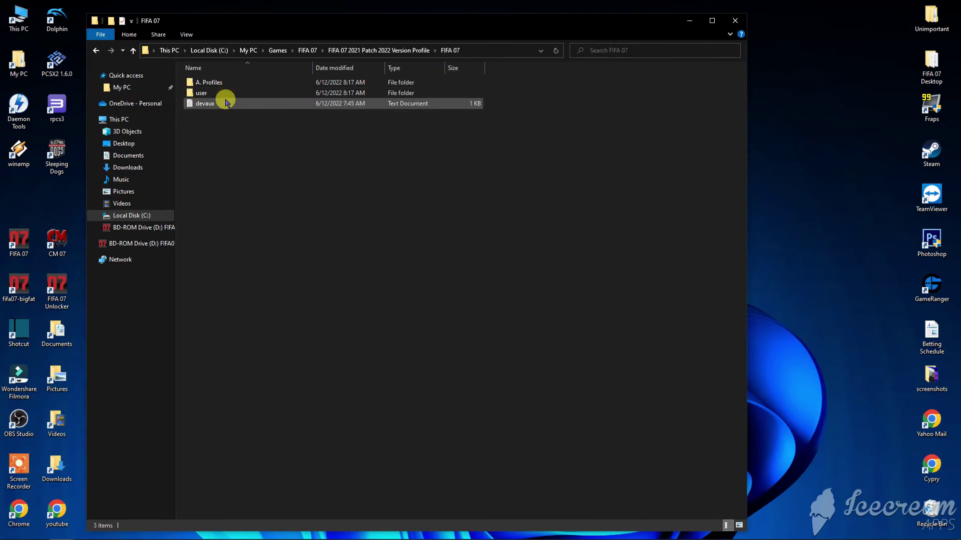
click(133, 51)
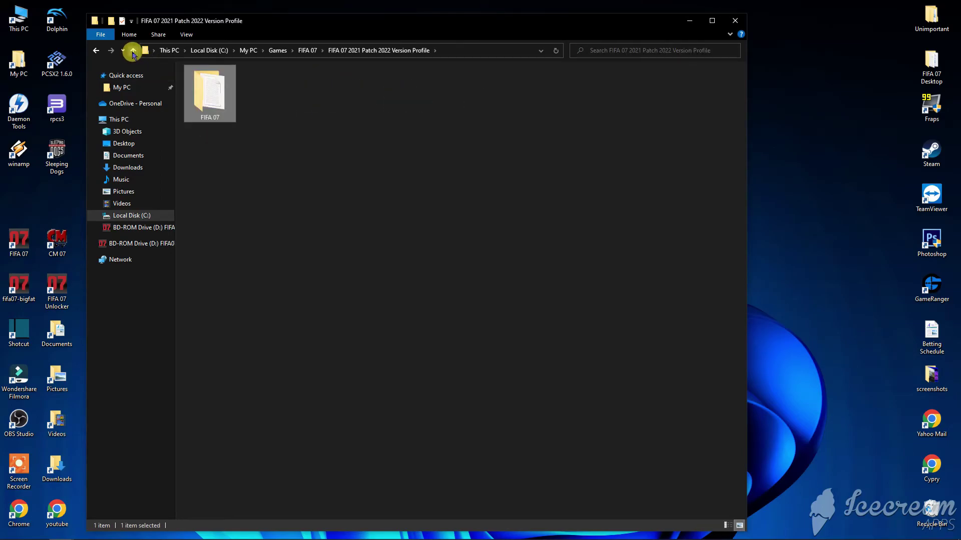
click(125, 120)
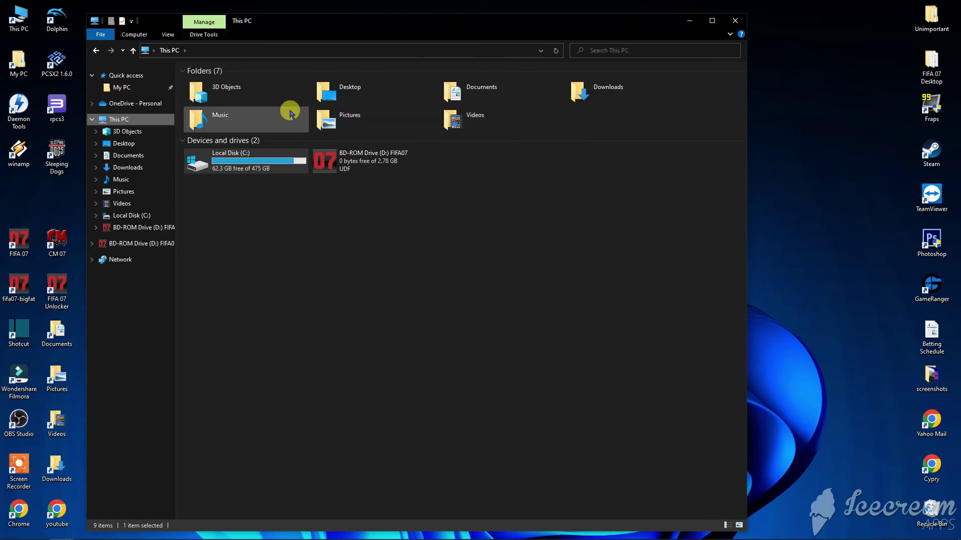
Paste the copied FIFA 07 profile folder into Documents and refresh the listing
double_click(490, 90)
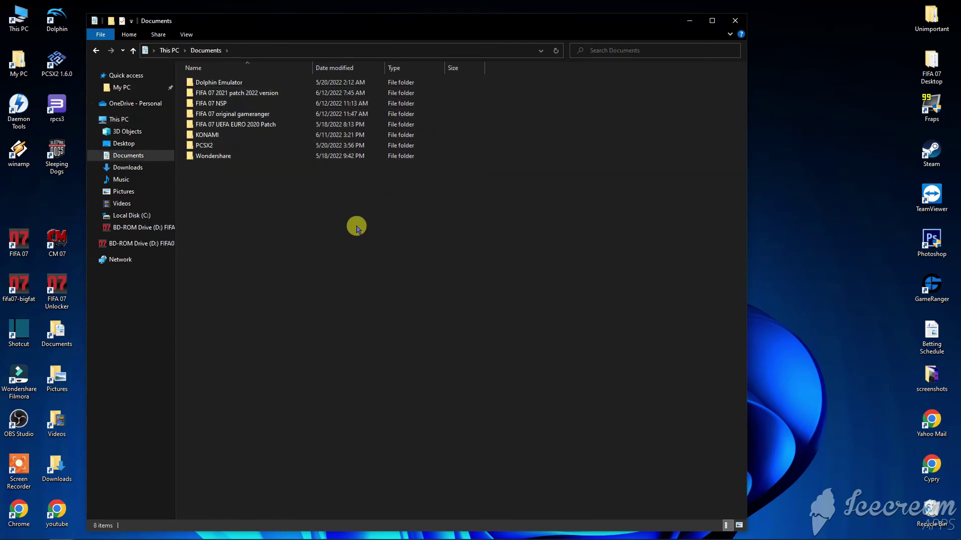
right_click(299, 229)
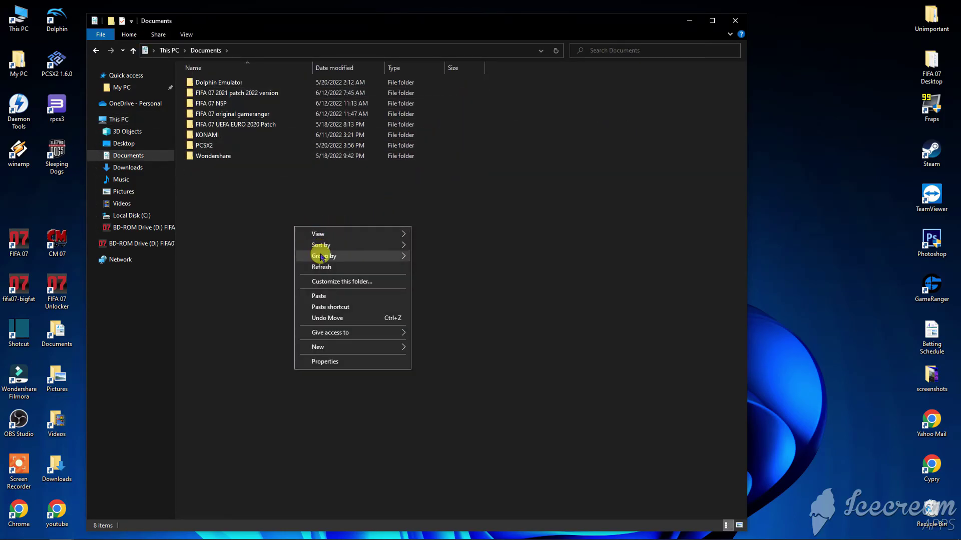
click(318, 296)
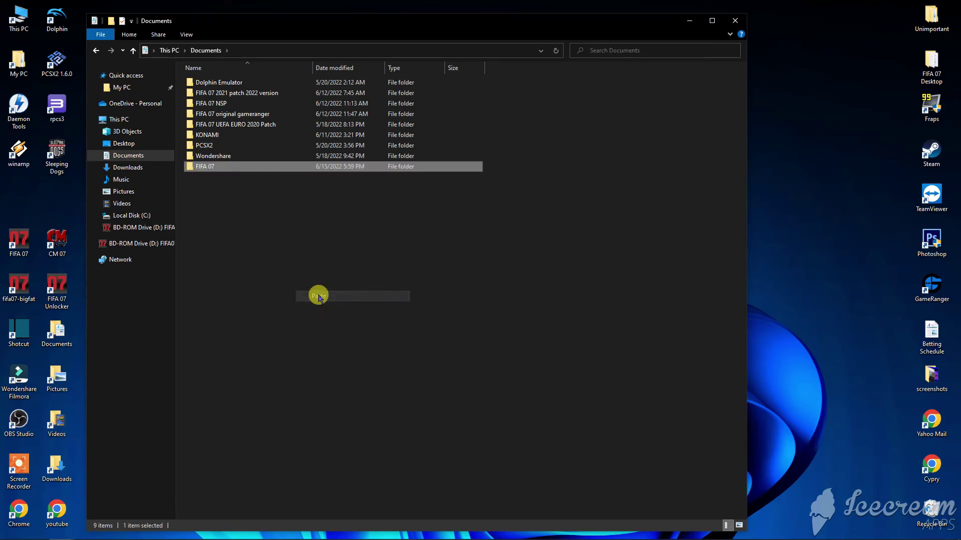
right_click(265, 243)
click(300, 284)
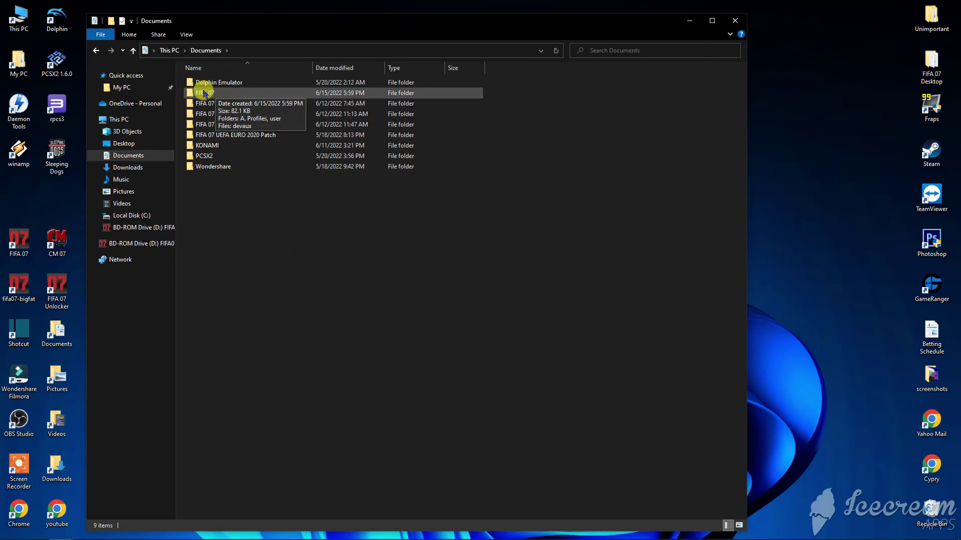
right_click(279, 217)
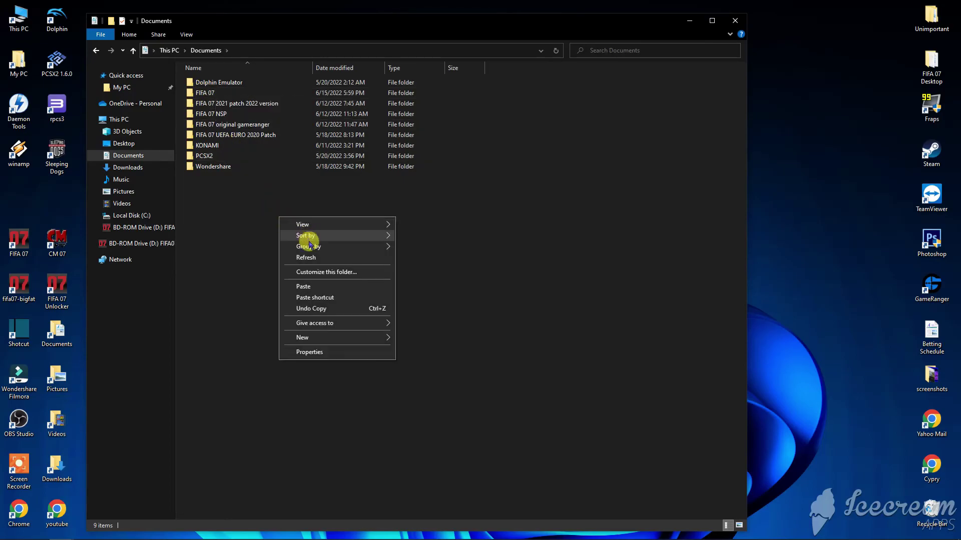